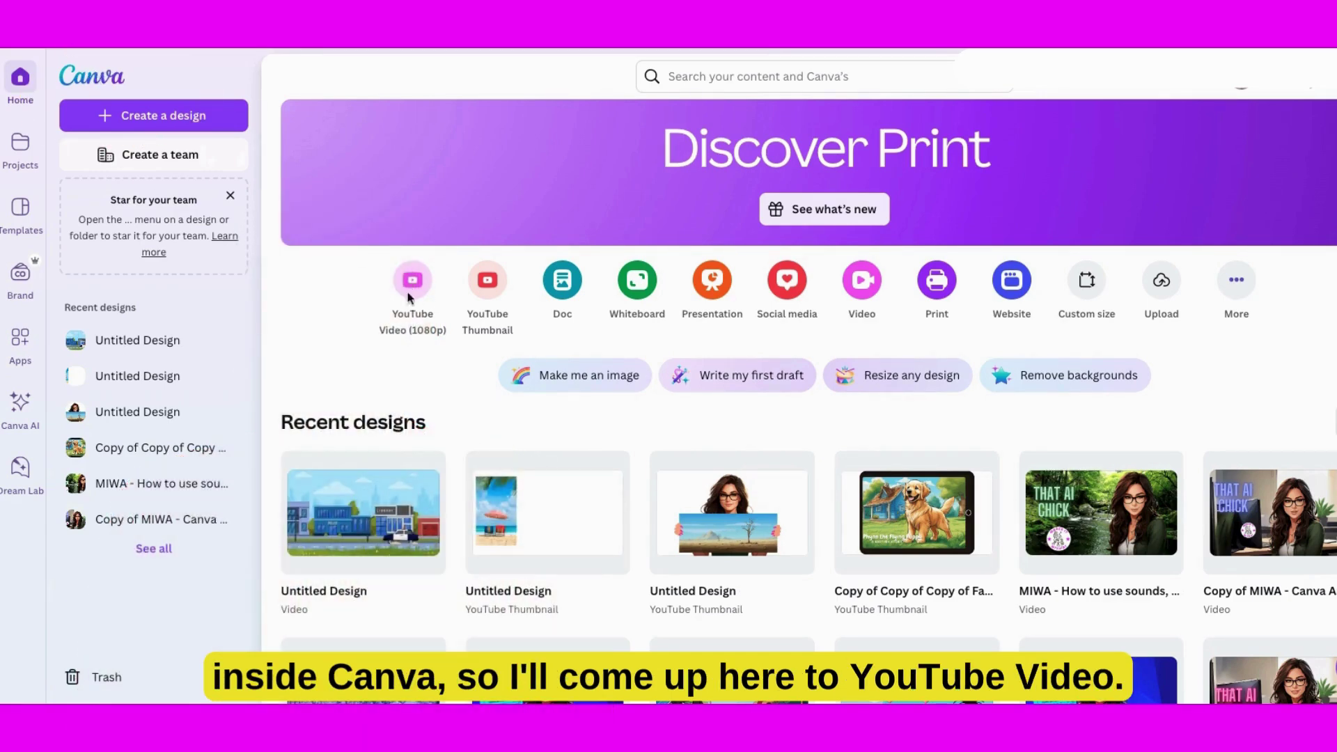
# Step: Create a blank YouTube Video (1080p) design at 1920 × 1080 px
pyautogui.click(863, 280)
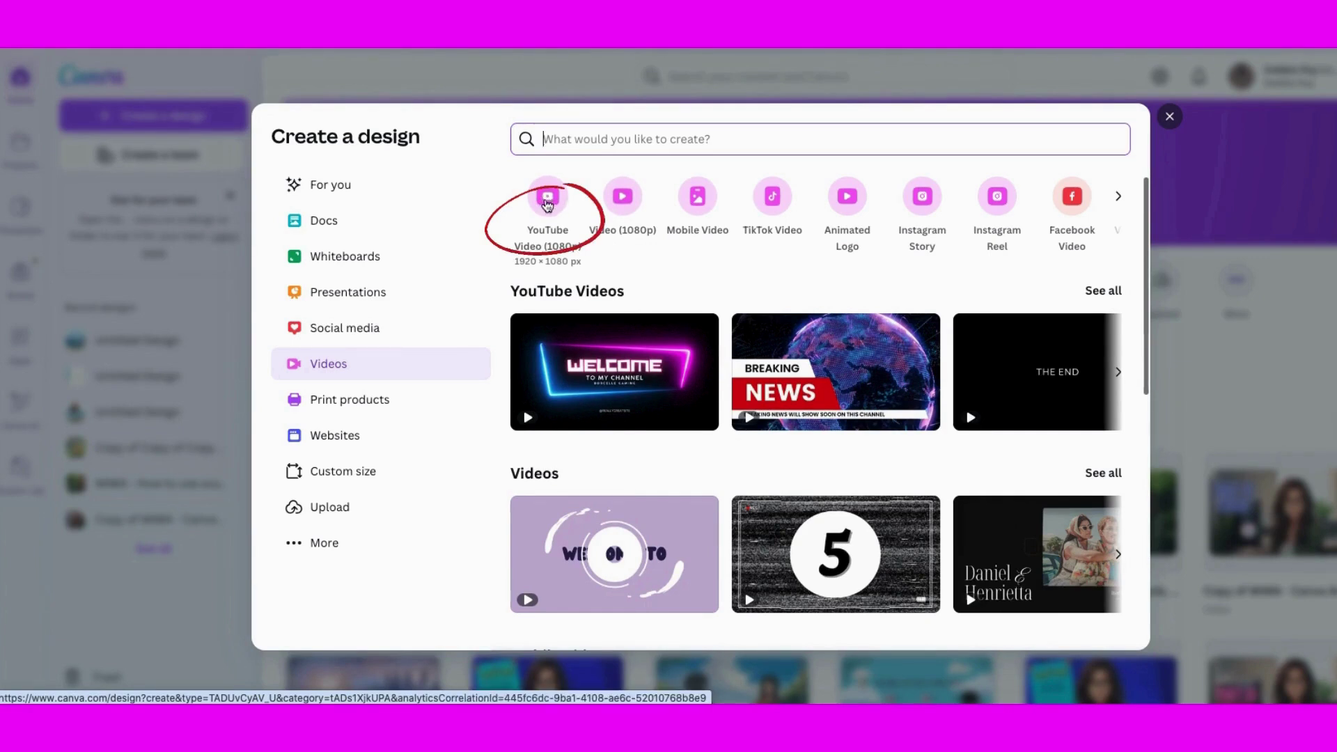
pyautogui.click(547, 201)
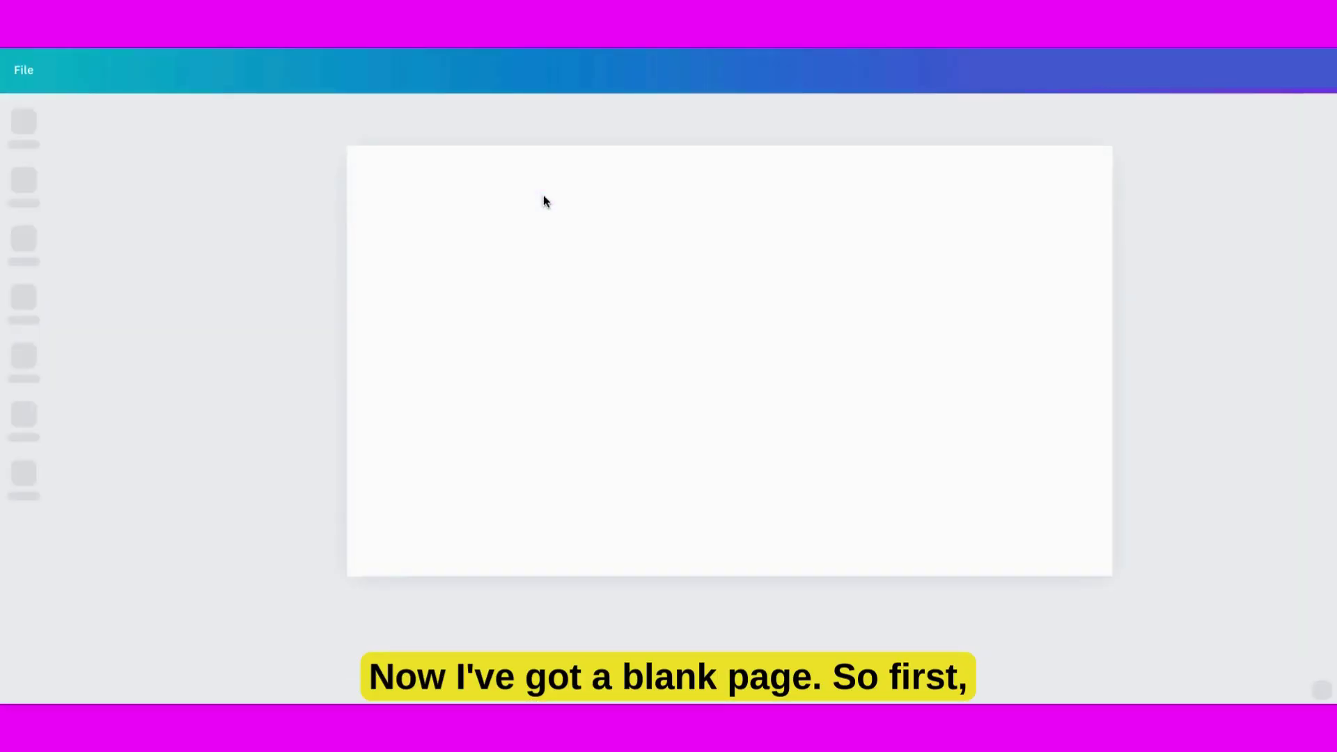
# Step: Search the Elements library for 'forest' and browse the Graphics results
pyautogui.click(380, 106)
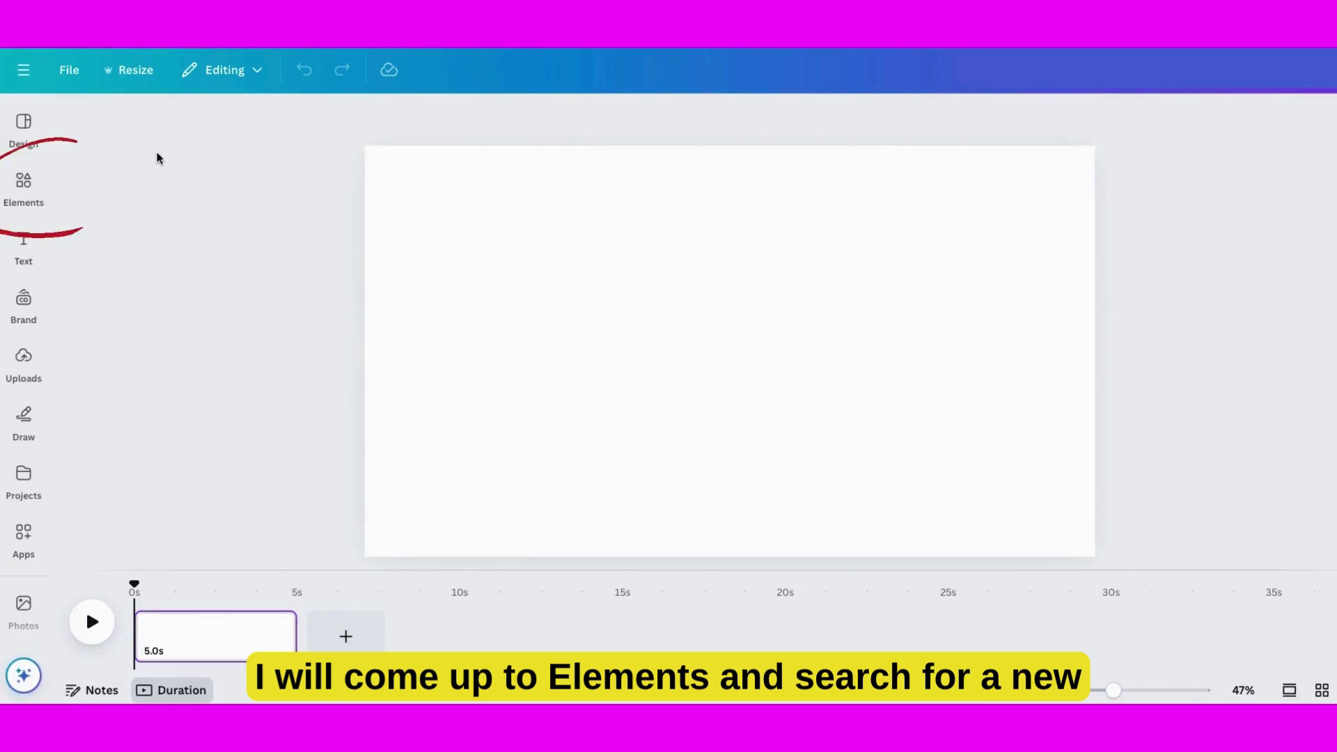
pyautogui.click(23, 183)
pyautogui.click(144, 115)
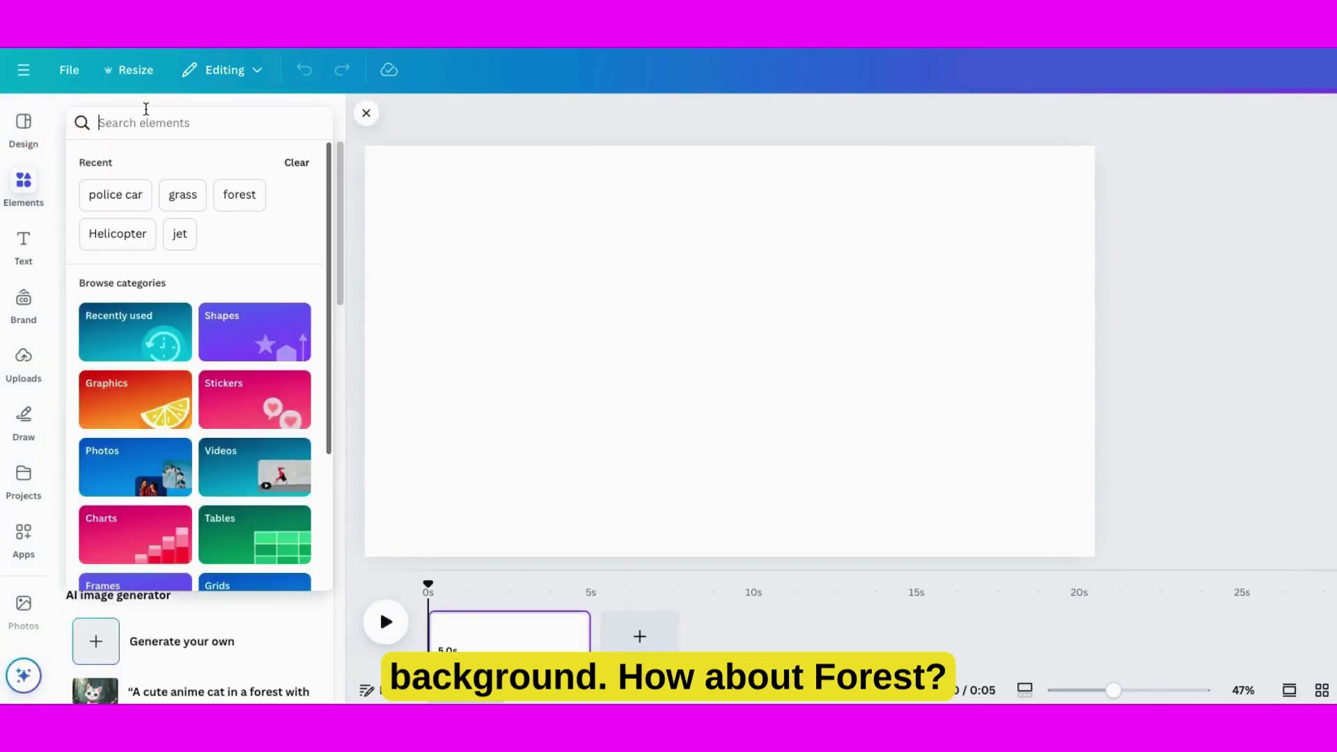
pyautogui.write('for')
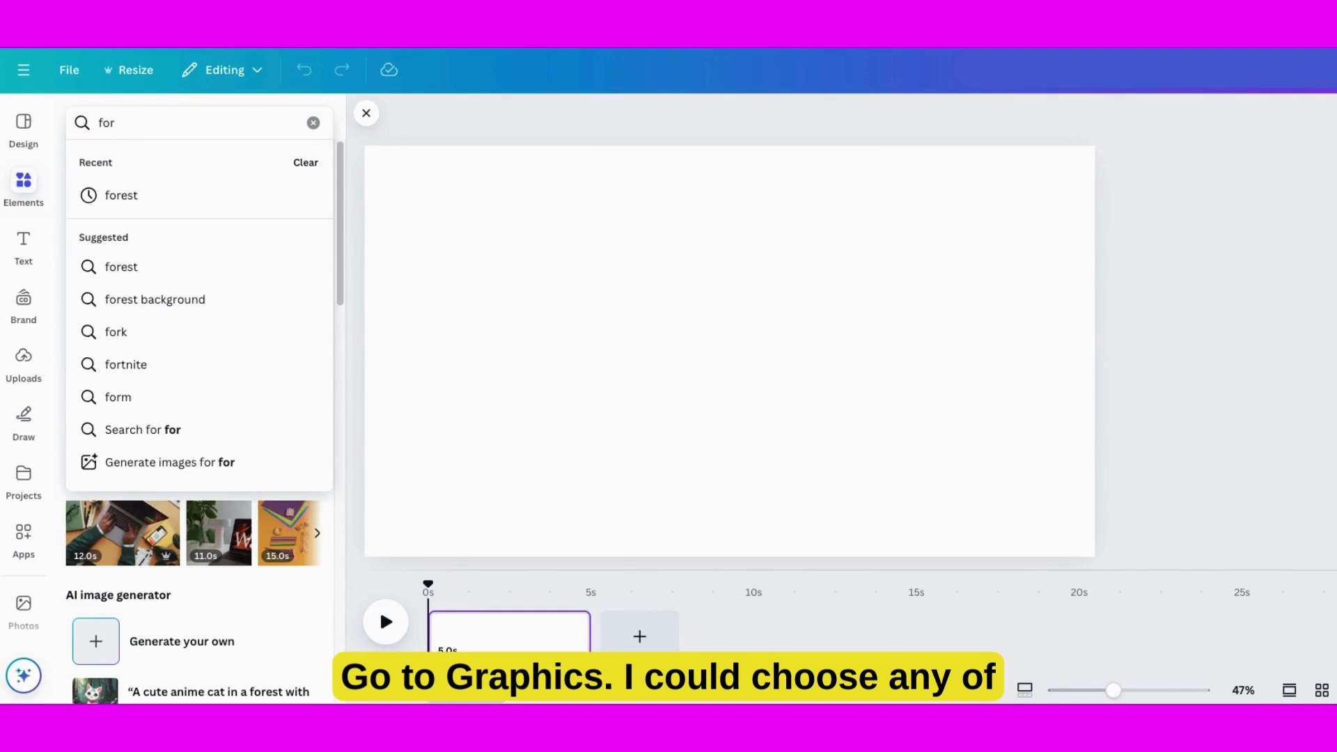
pyautogui.click(140, 209)
pyautogui.click(116, 163)
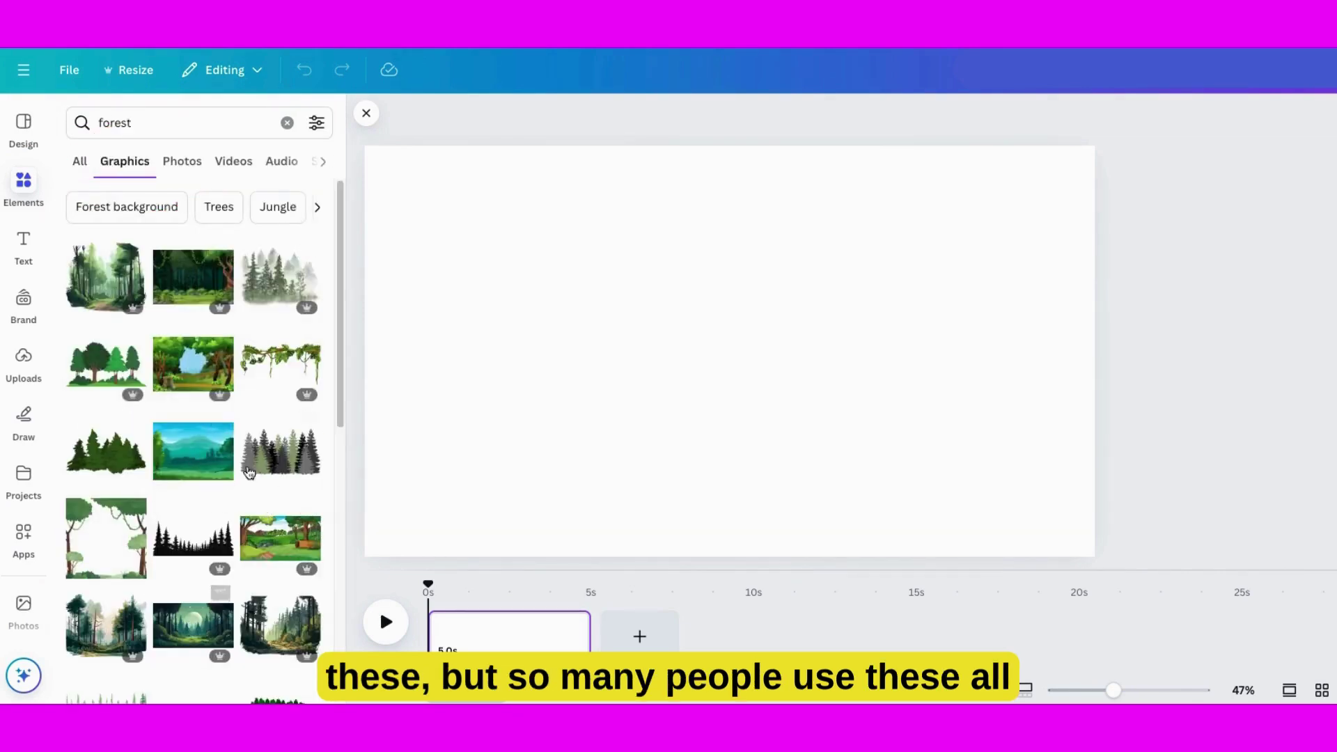
pyautogui.moveTo(349, 372); pyautogui.dragTo(361, 311)
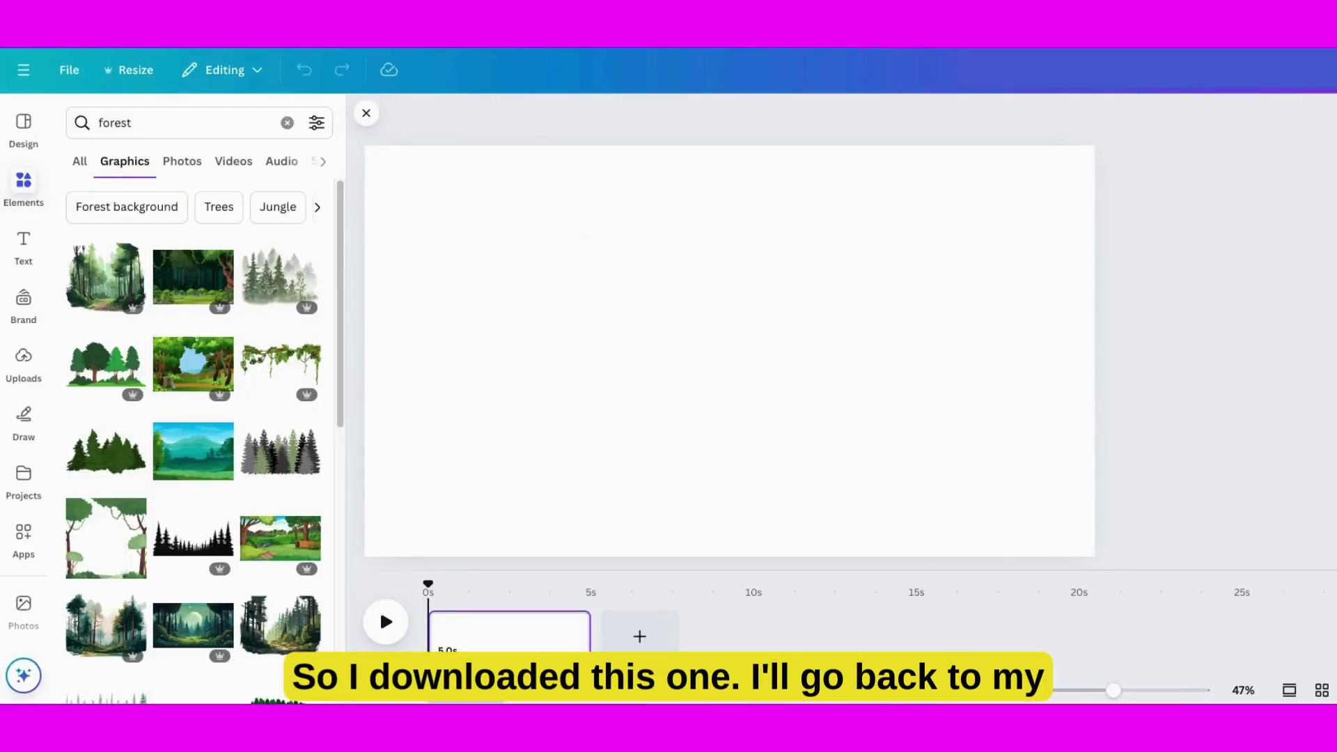
# Step: Place the street image, crop it to the bottom row, and enlarge it so the church and school fill the page
pyautogui.moveTo(679, 263); pyautogui.dragTo(679, 265)
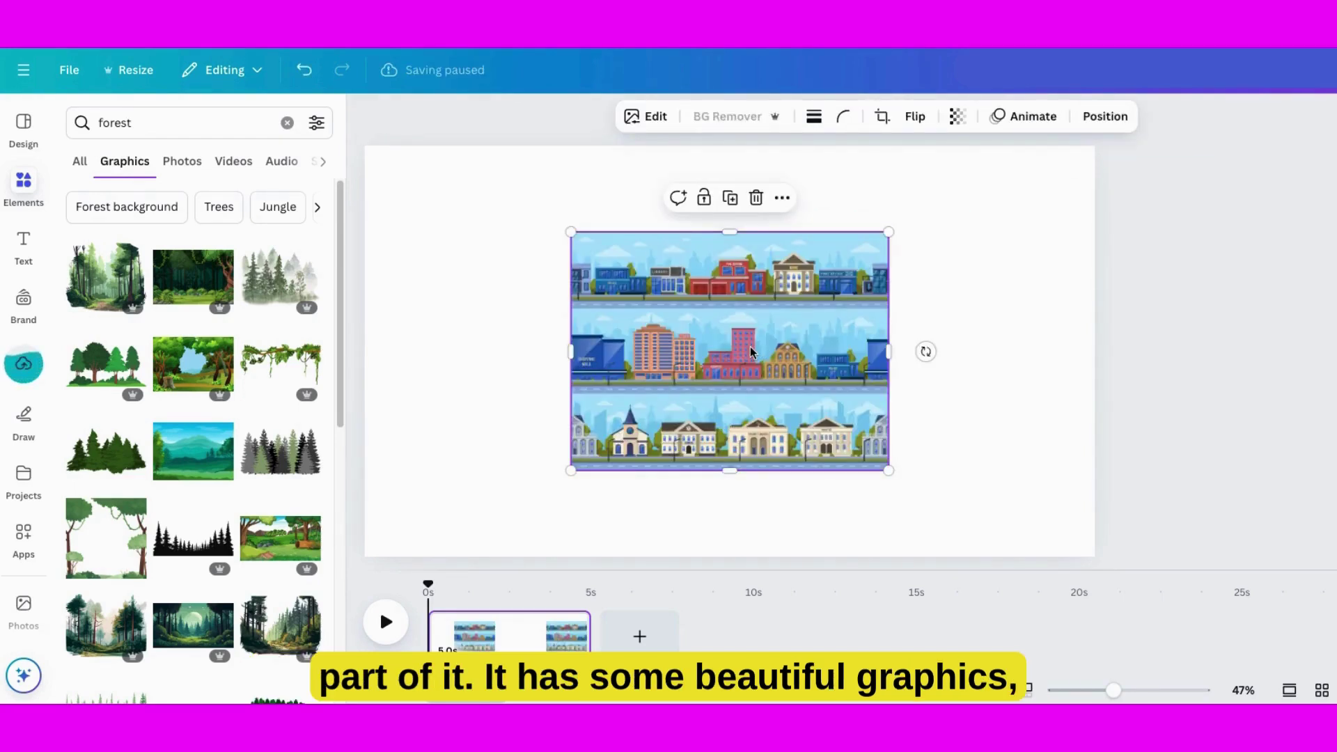
pyautogui.moveTo(729, 231); pyautogui.dragTo(726, 392)
pyautogui.moveTo(570, 394); pyautogui.dragTo(350, 237)
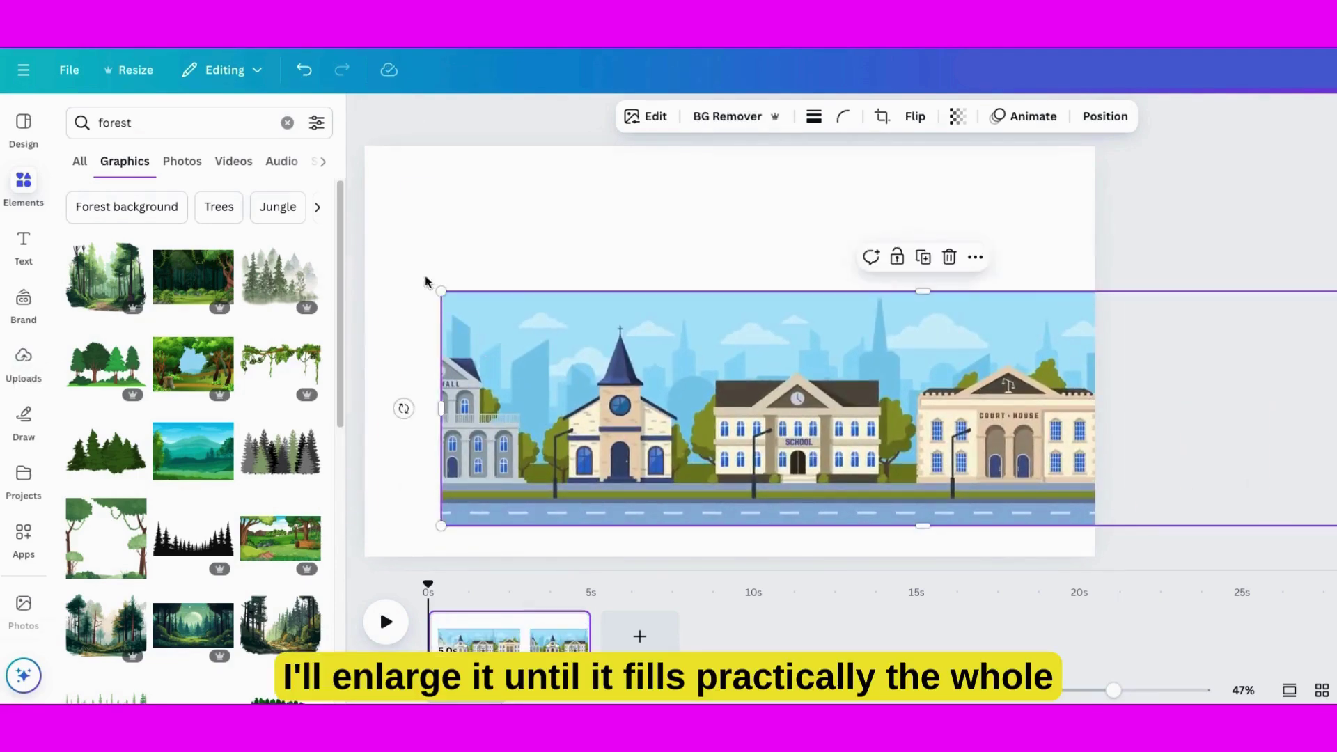
pyautogui.moveTo(427, 278); pyautogui.dragTo(348, 156)
pyautogui.moveTo(636, 379); pyautogui.dragTo(941, 279)
pyautogui.moveTo(376, 513); pyautogui.dragTo(351, 550)
pyautogui.moveTo(529, 425); pyautogui.dragTo(624, 413)
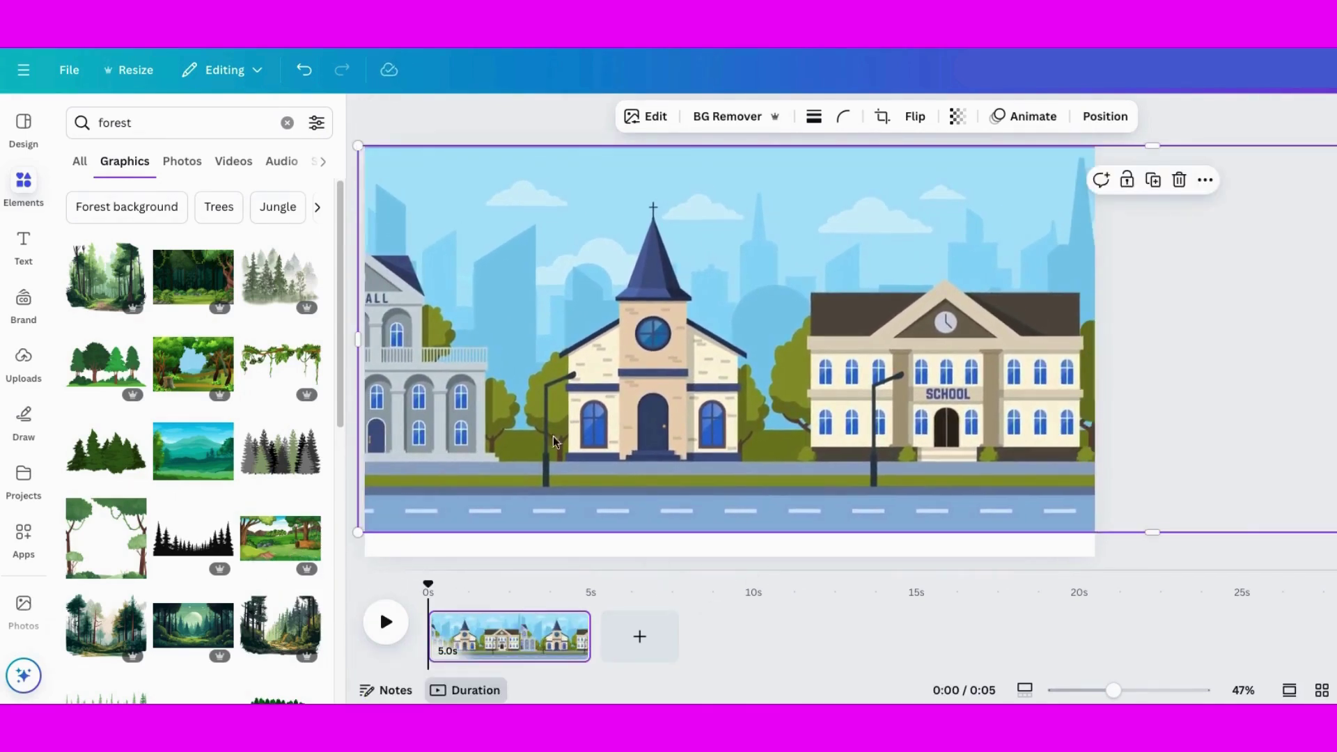
# Step: Add a 'grass' graphic and stretch it across the full width of the page bottom
pyautogui.click(160, 122)
pyautogui.write('grass')
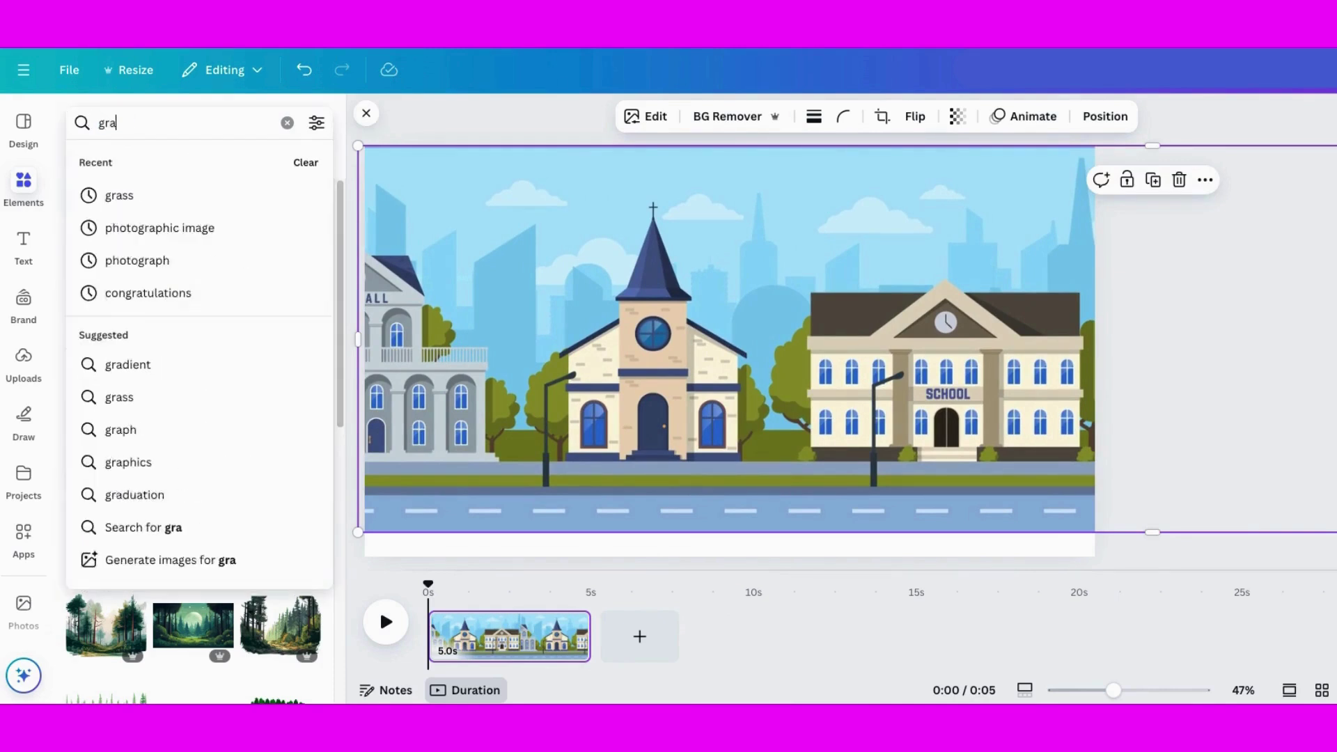
pyautogui.click(125, 196)
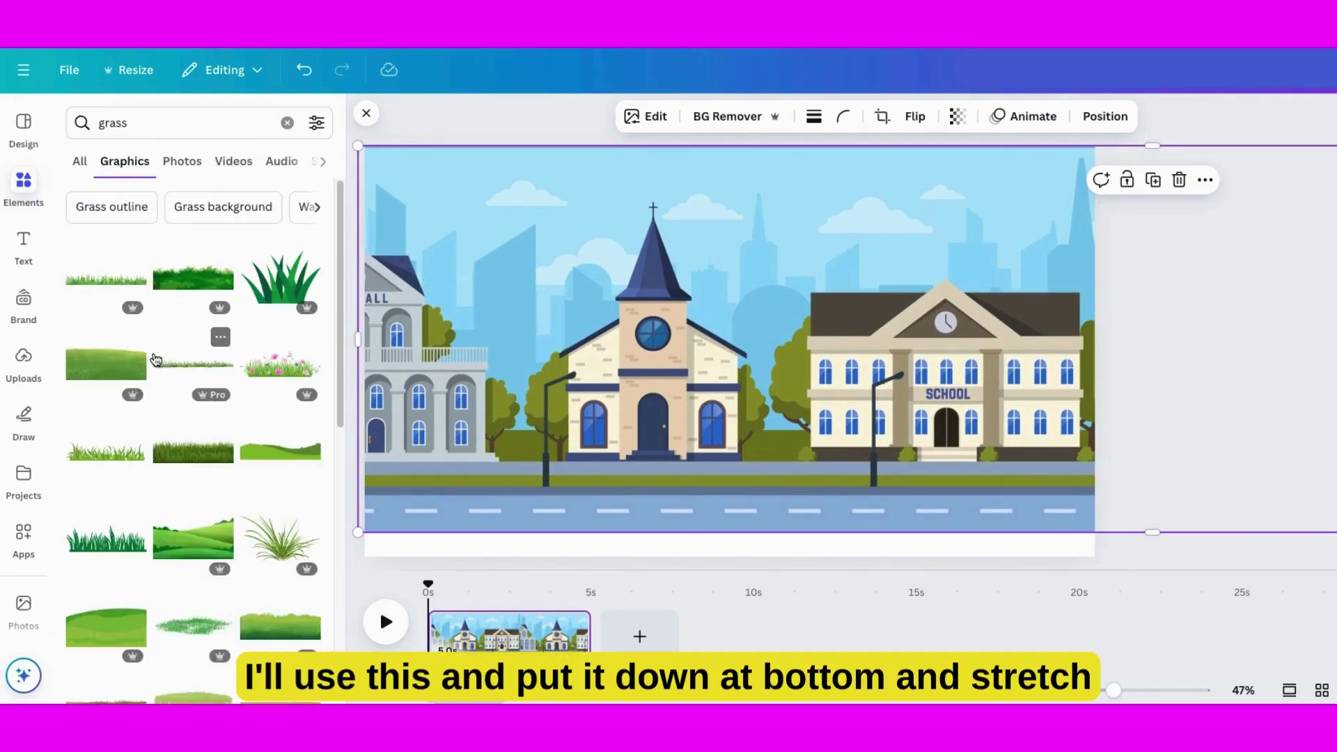
pyautogui.click(102, 364)
pyautogui.moveTo(576, 301); pyautogui.dragTo(519, 575)
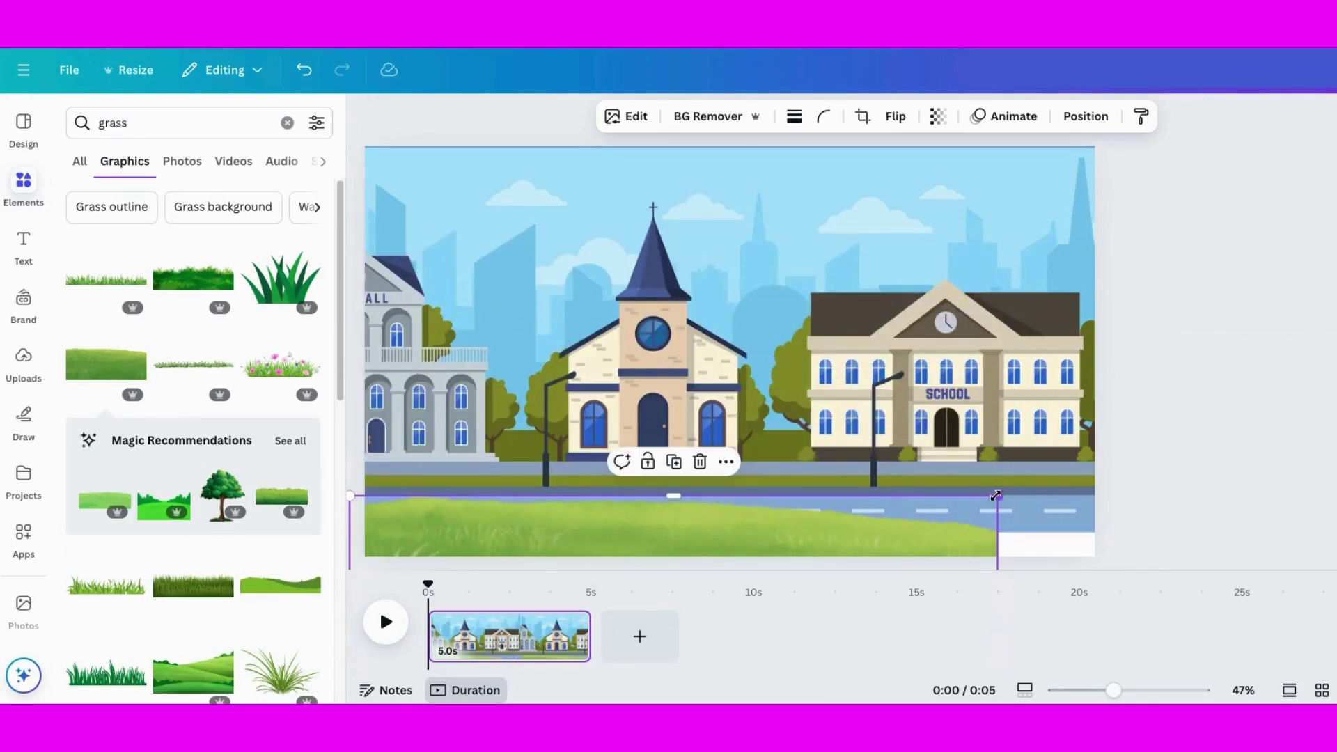
pyautogui.moveTo(996, 496); pyautogui.dragTo(1334, 322)
pyautogui.moveTo(552, 396); pyautogui.dragTo(551, 565)
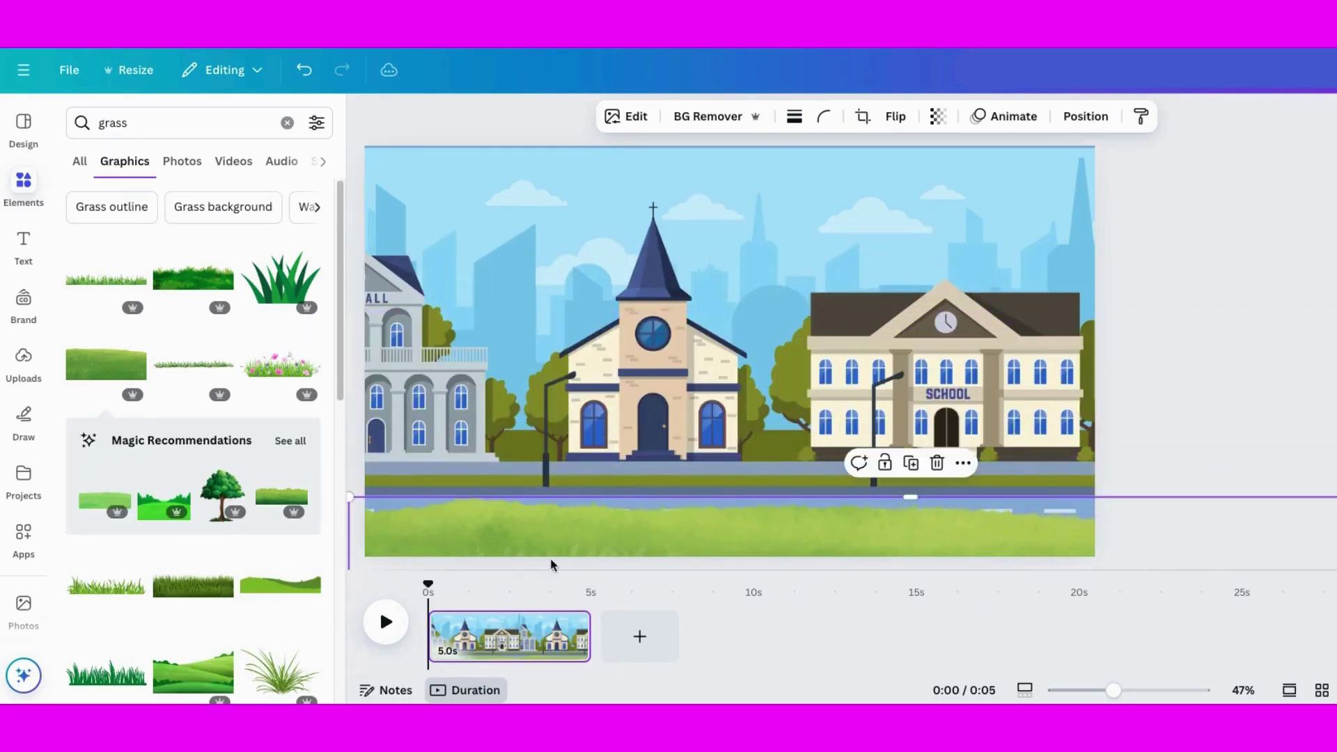
pyautogui.click(1038, 143)
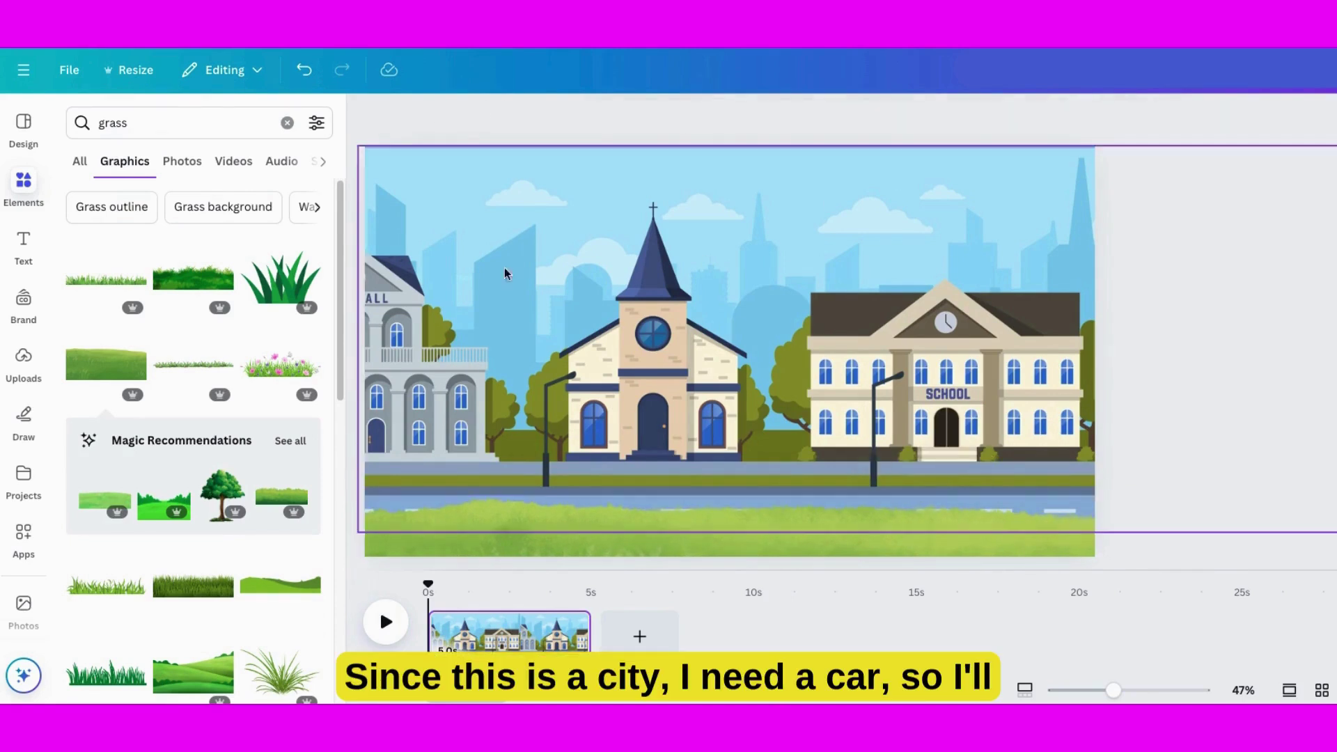
# Step: Add an animated police car found by searching 'car' with the Animated filter
pyautogui.click(138, 120)
pyautogui.write('car')
pyautogui.press('Return')
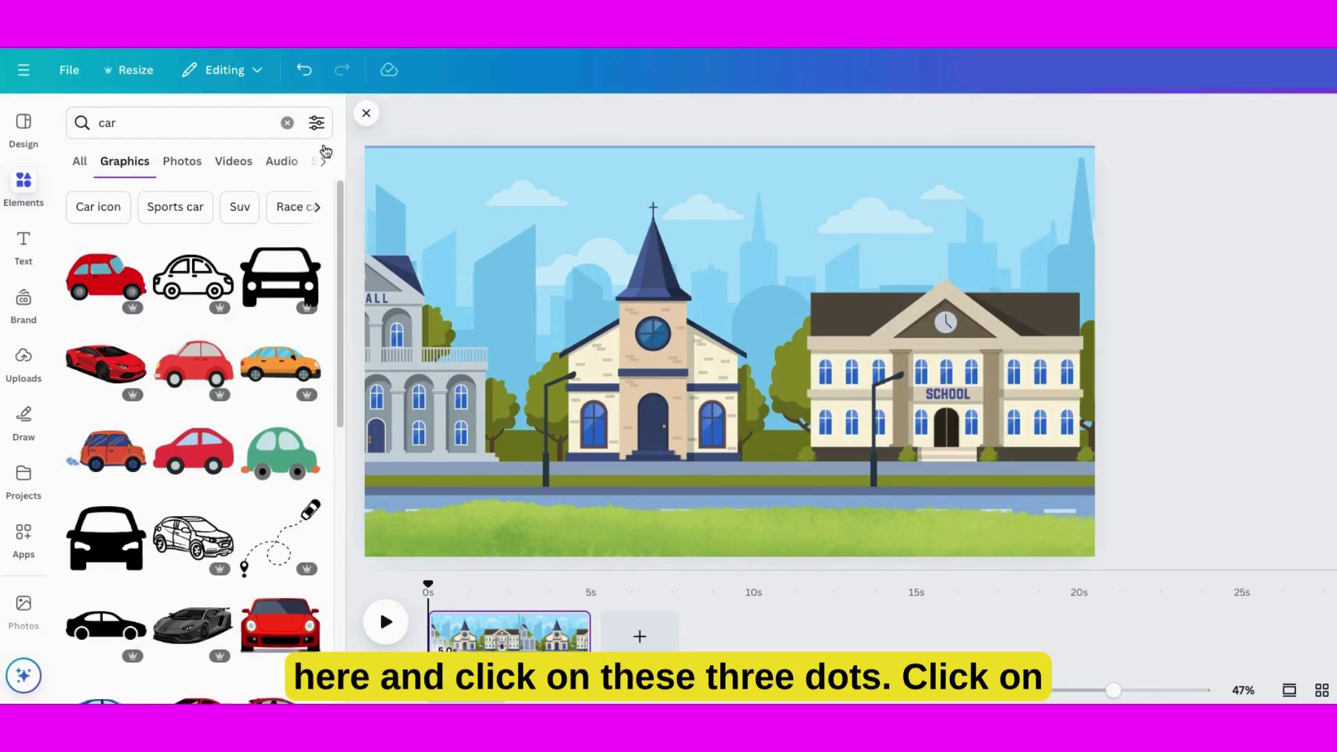
pyautogui.click(316, 124)
pyautogui.click(89, 433)
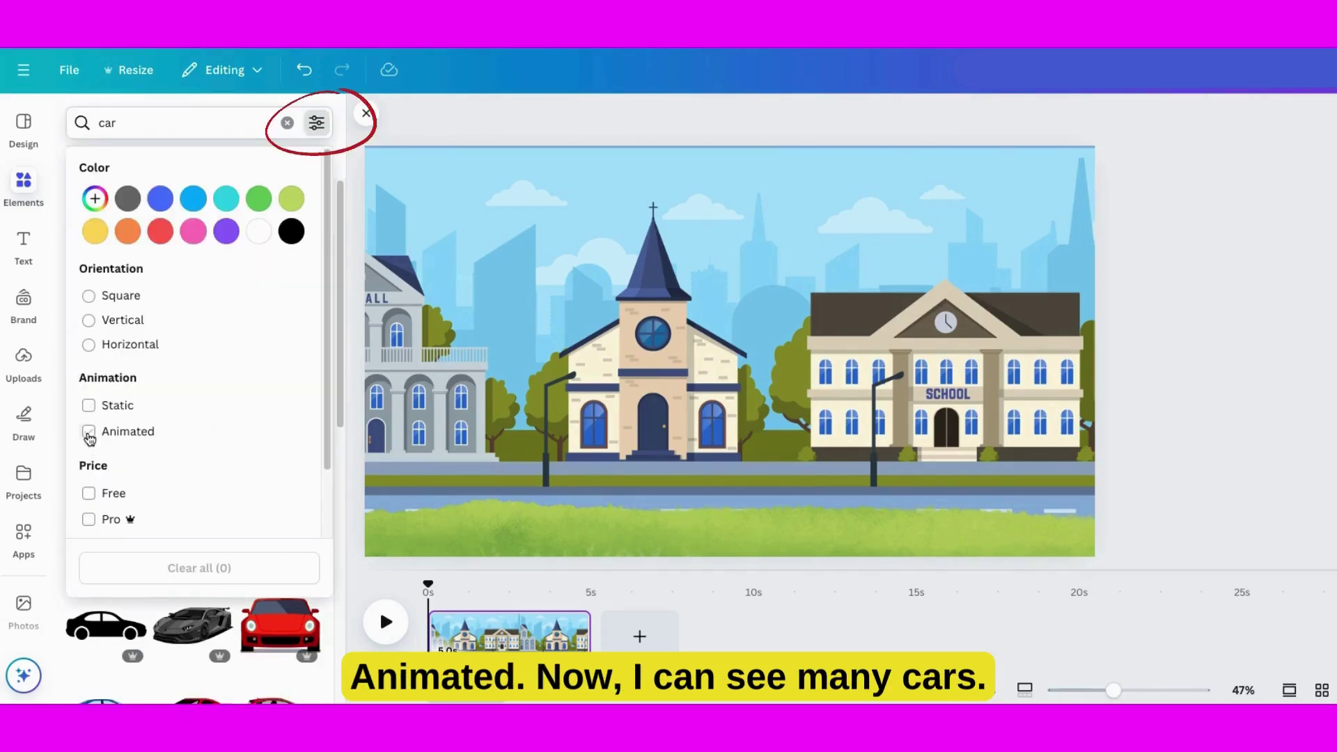
pyautogui.click(341, 348)
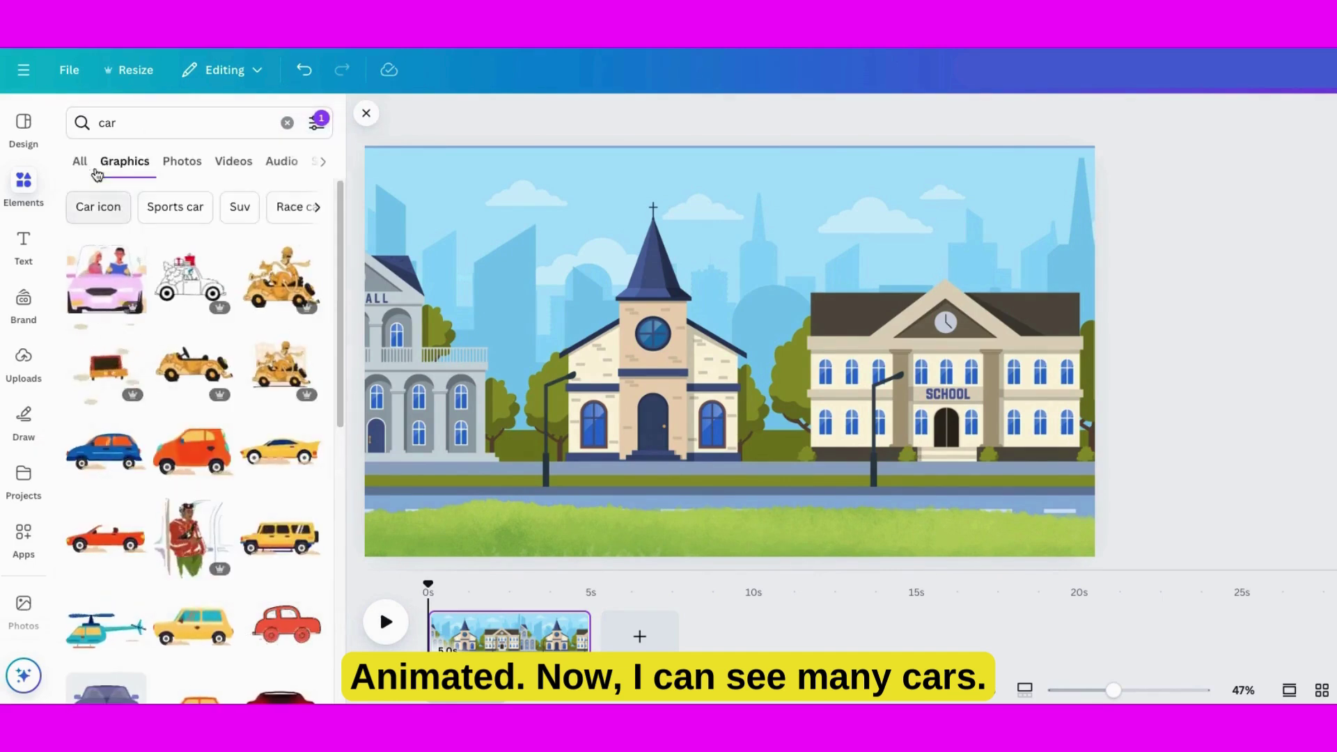
pyautogui.scroll(-5, 192, 462)
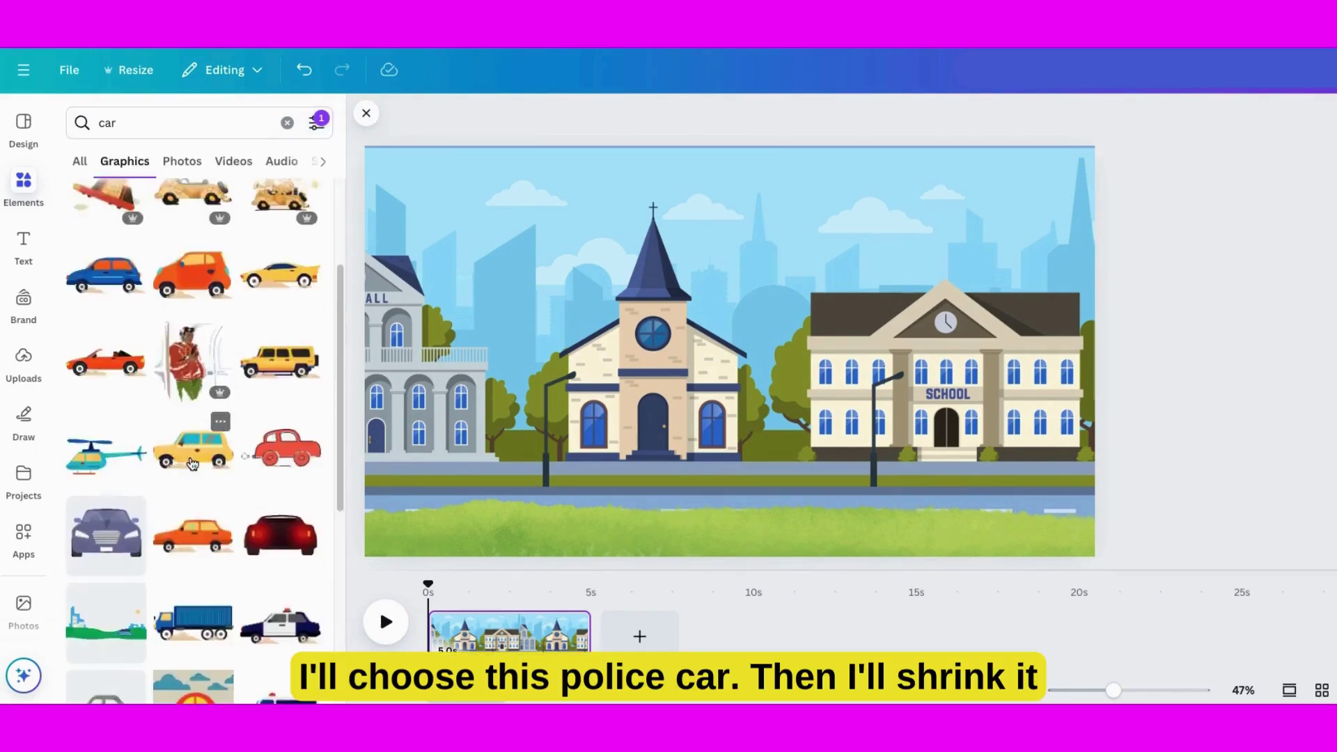
pyautogui.click(287, 457)
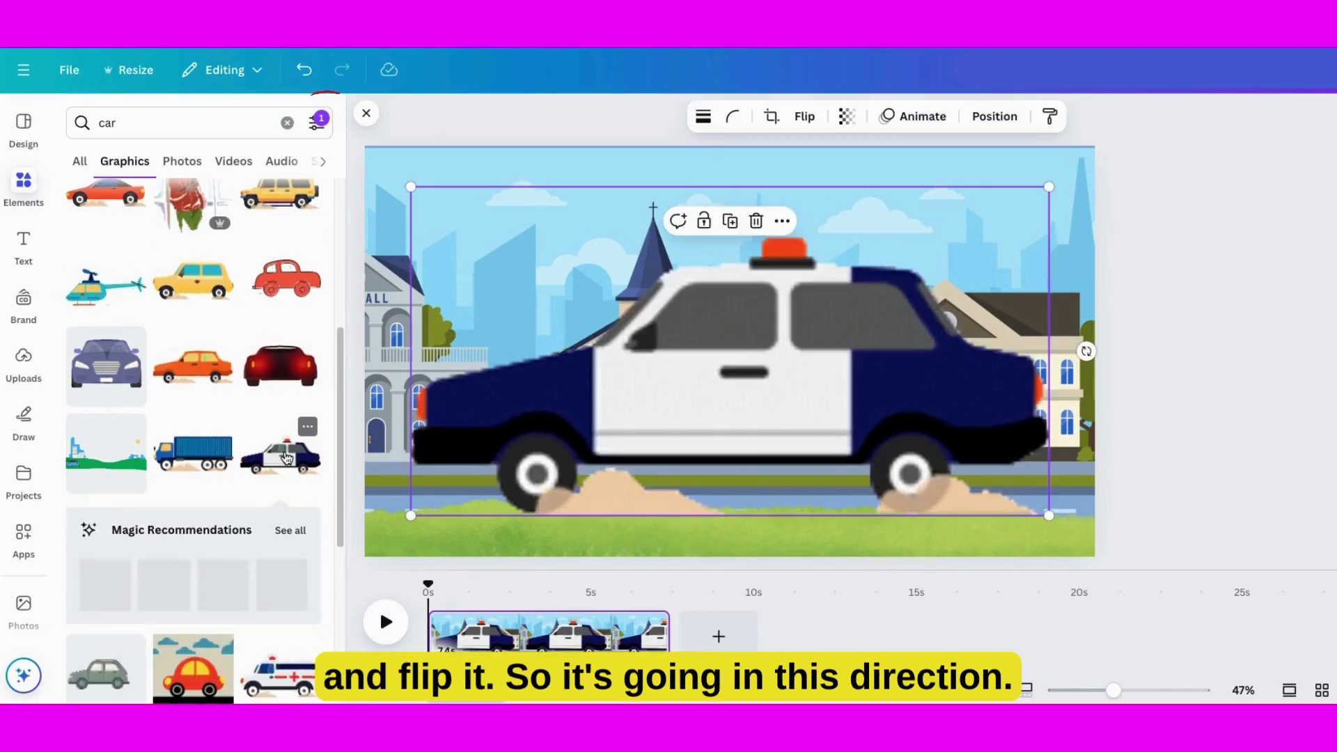
# Step: Shrink the police car, flip it horizontally, and move it left along the road
pyautogui.moveTo(409, 184); pyautogui.dragTo(829, 388)
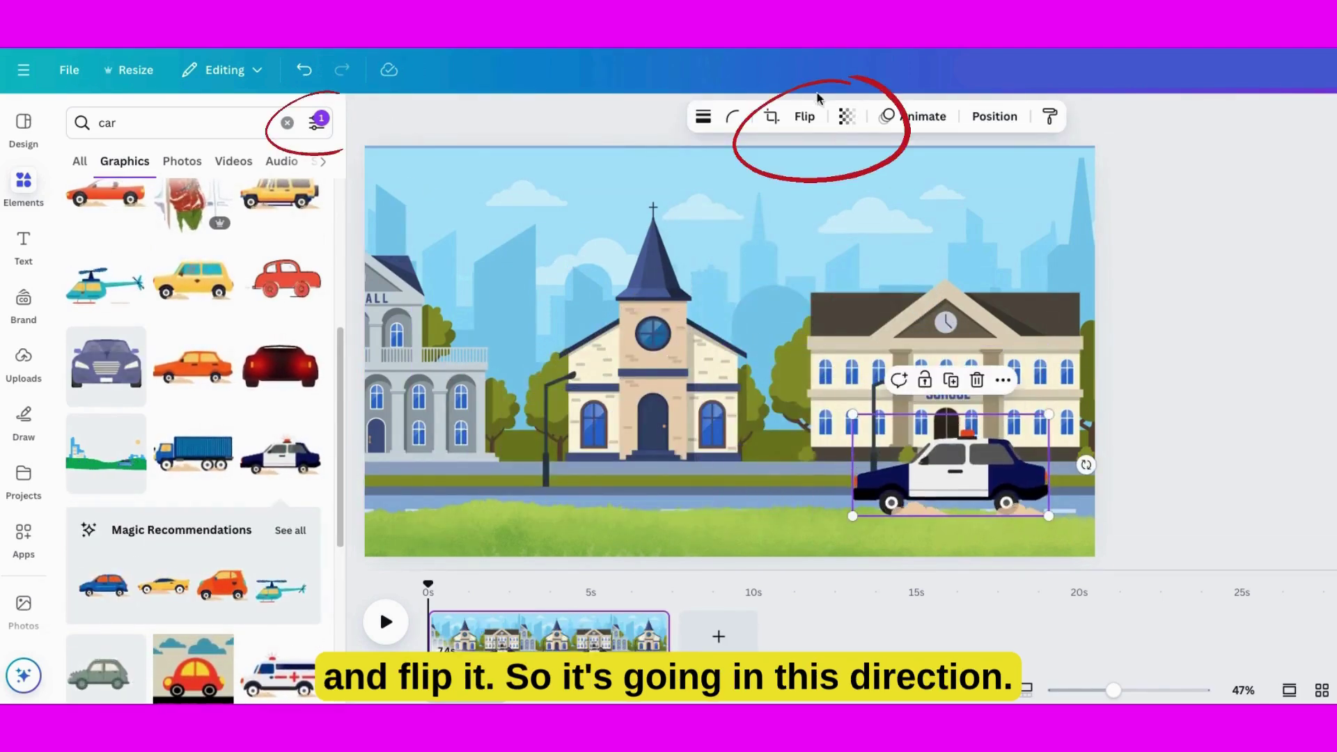
pyautogui.click(804, 116)
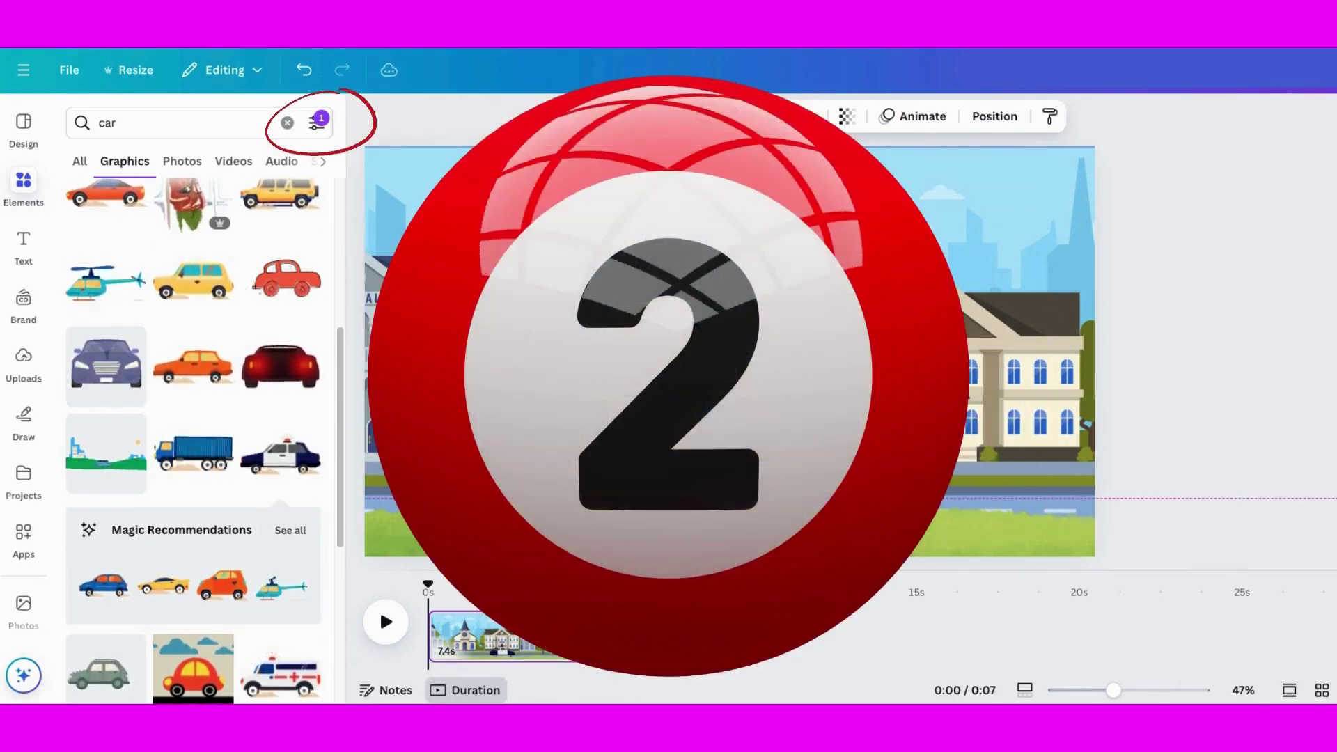
pyautogui.moveTo(628, 465); pyautogui.dragTo(547, 453)
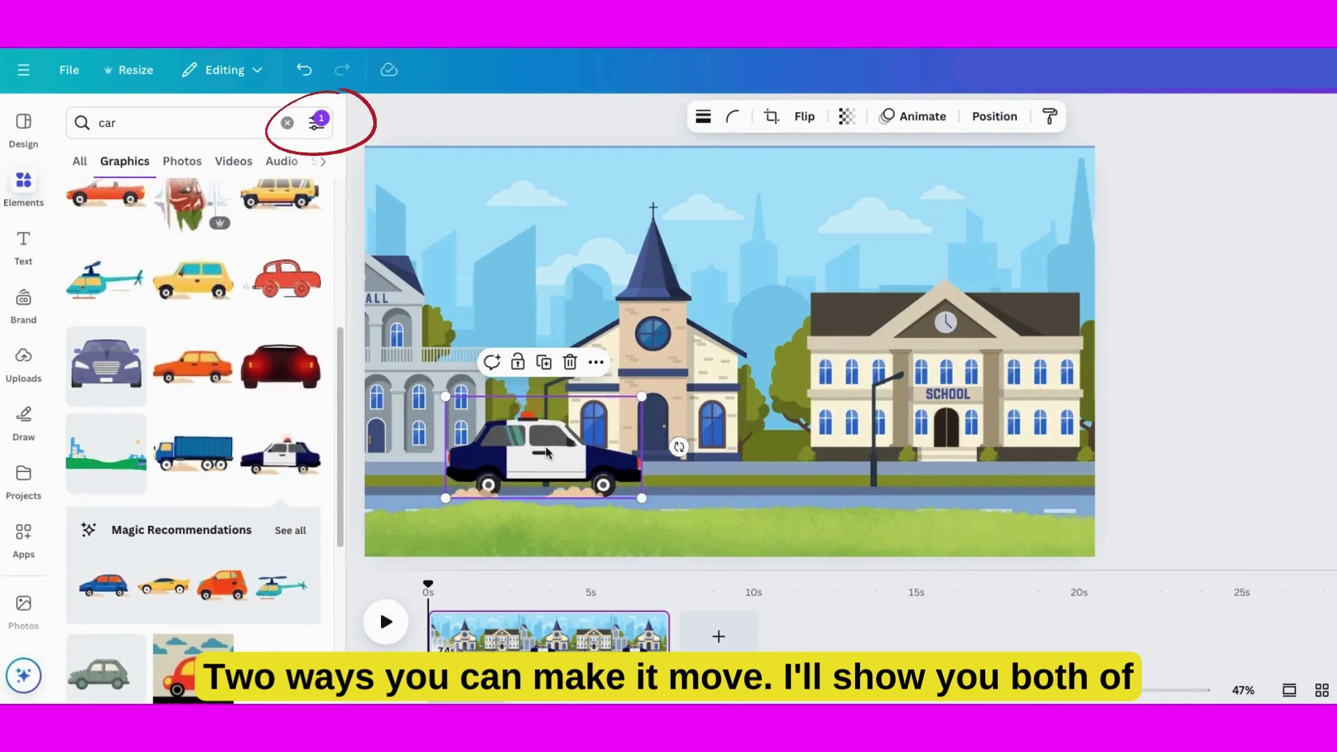
# Step: Give the street background a custom sideways motion path and preview the scene playing
pyautogui.click(1221, 209)
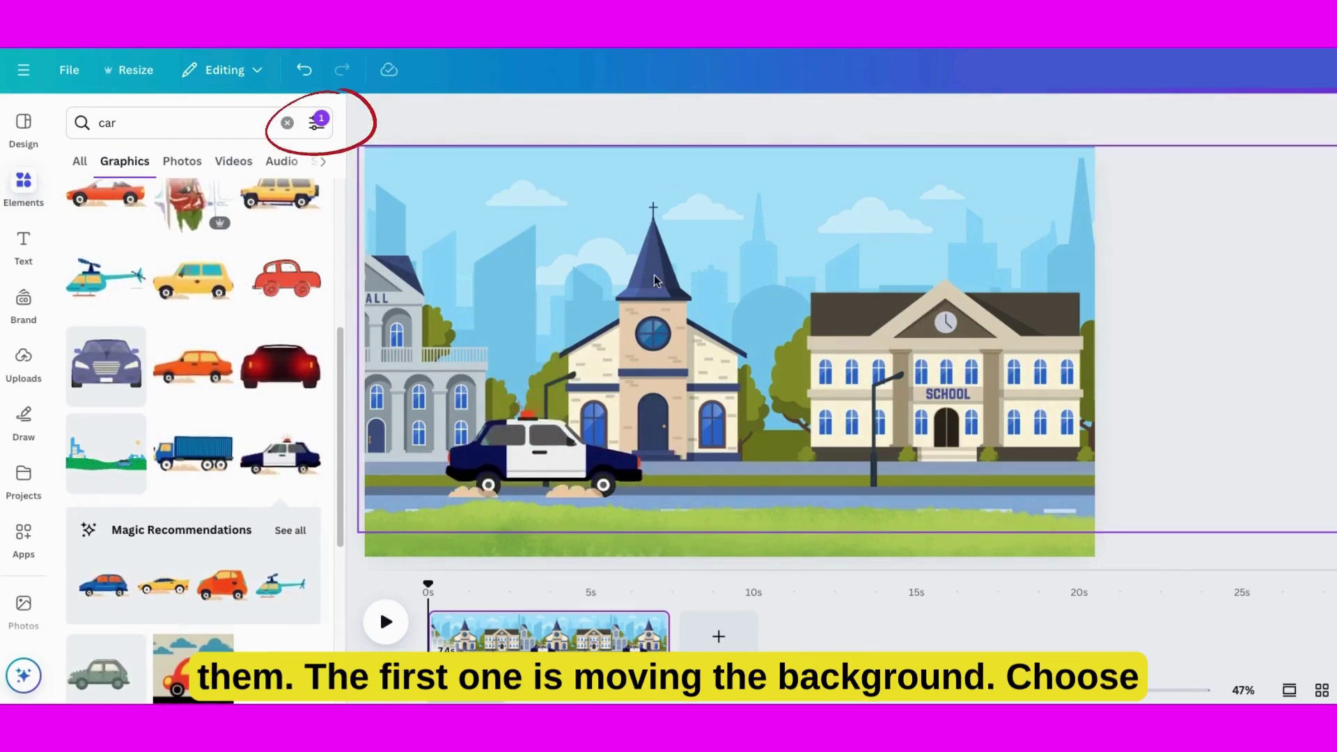
pyautogui.click(940, 194)
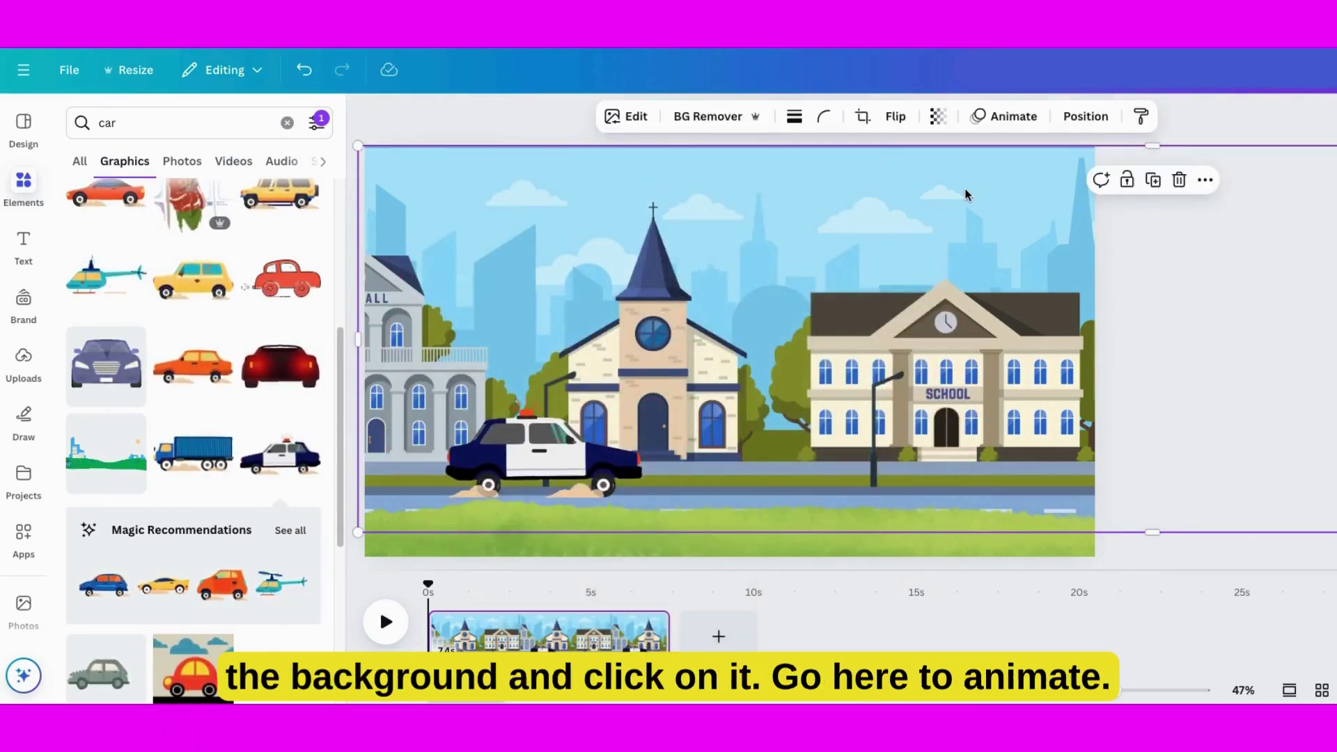
pyautogui.click(1003, 117)
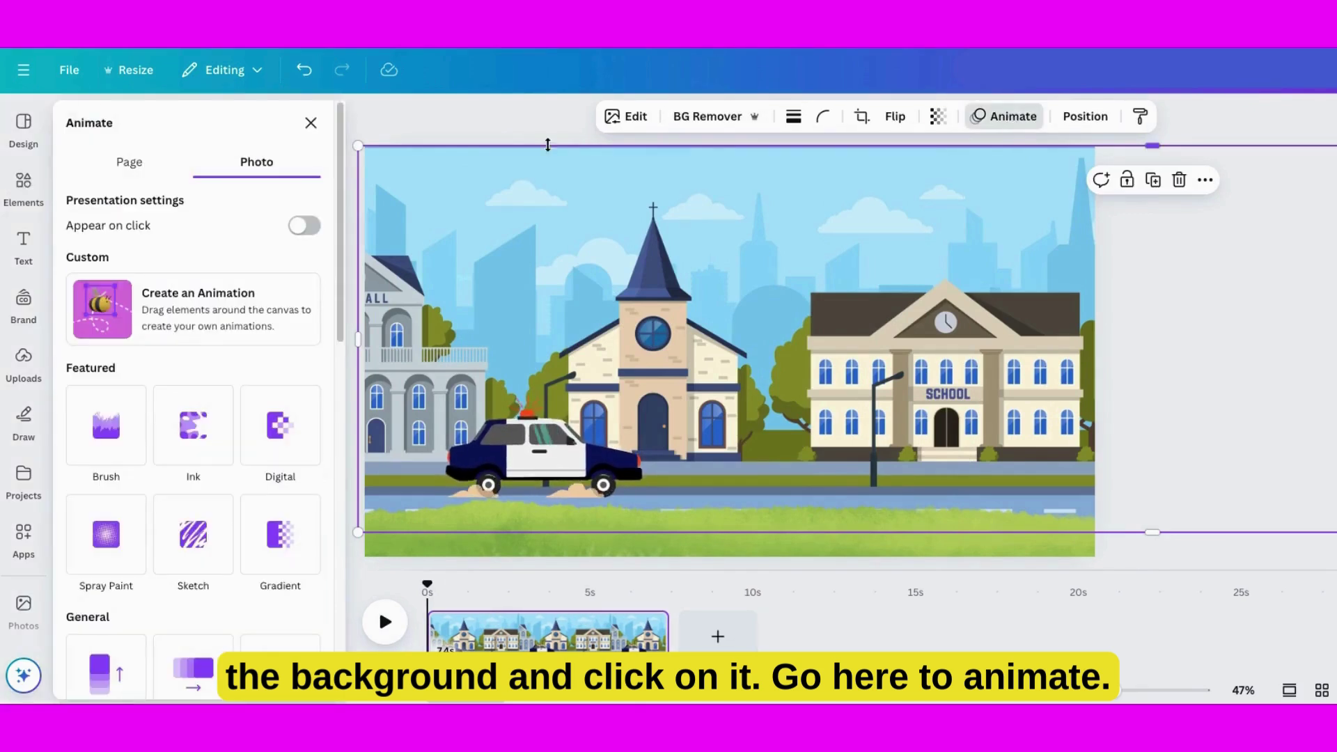
pyautogui.click(101, 307)
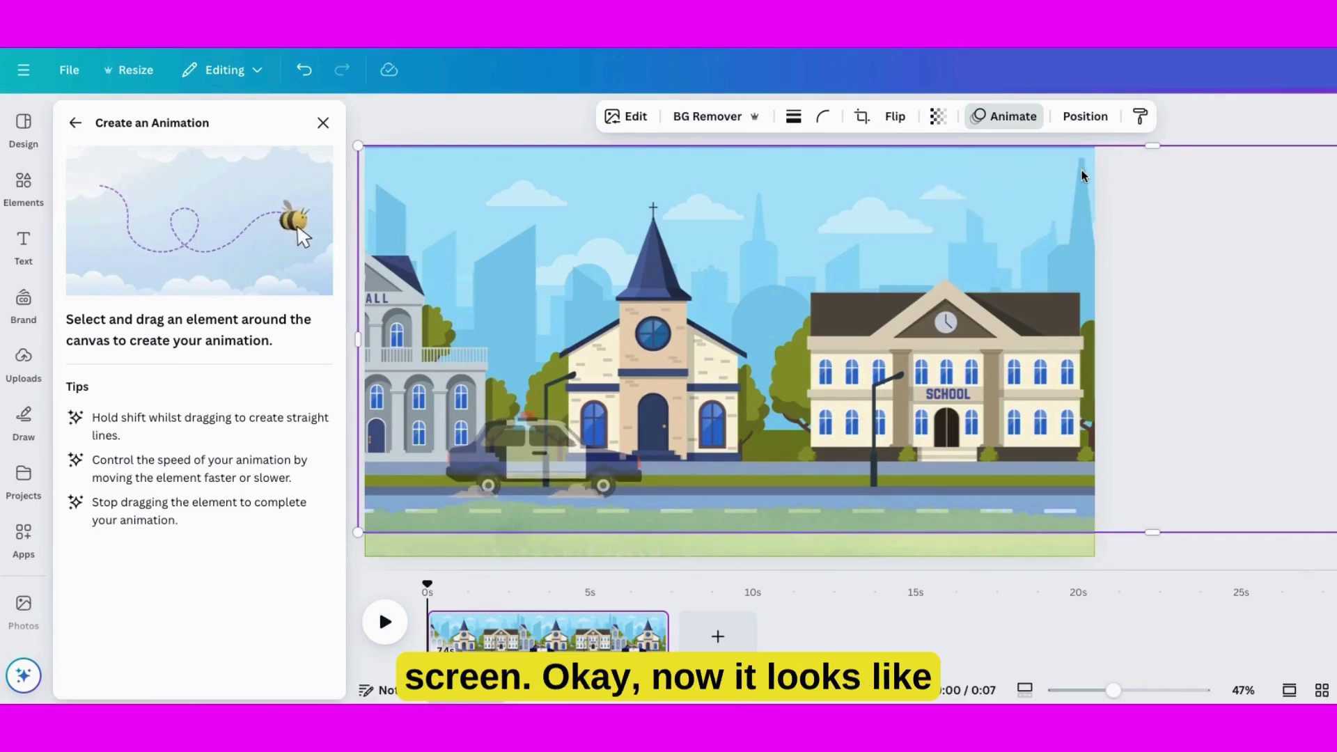
pyautogui.press('Escape')
pyautogui.click(385, 622)
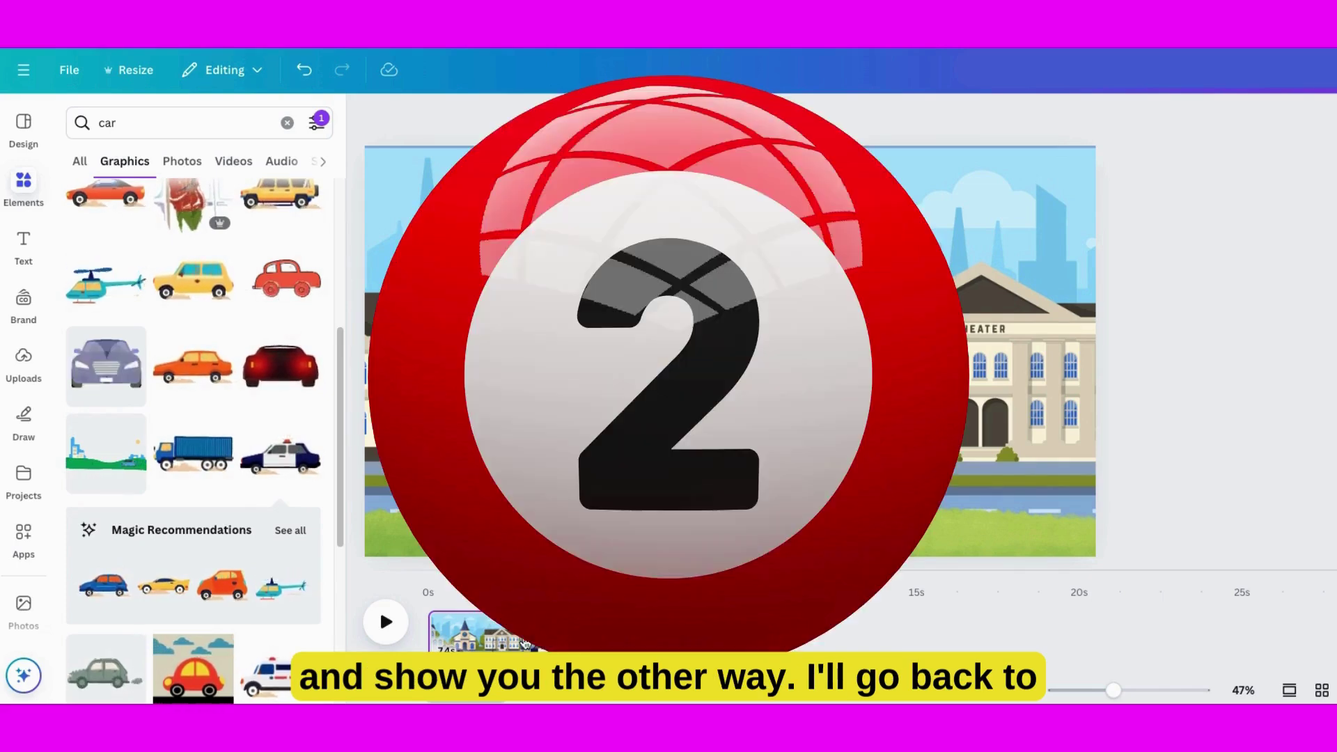
# Step: Duplicate the street scene page and delete the background's motion path on the copy
pyautogui.click(550, 631)
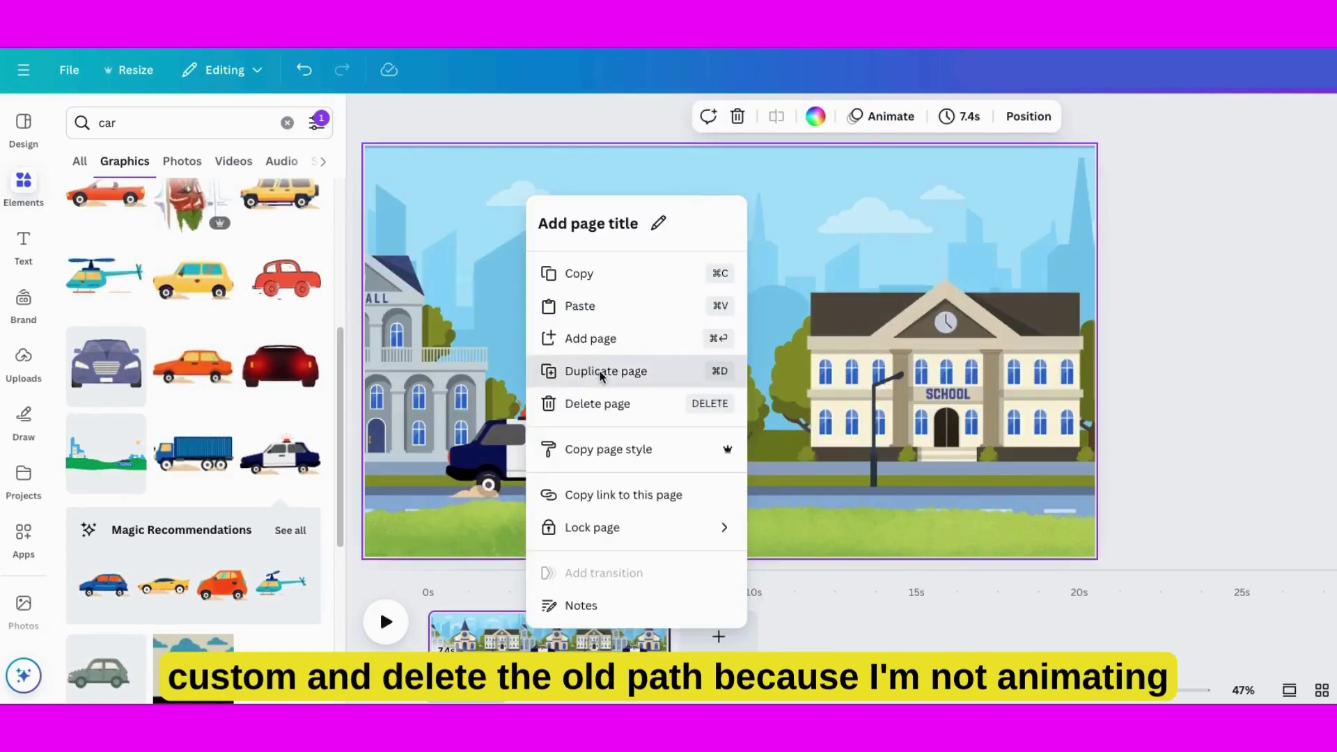
pyautogui.click(599, 371)
pyautogui.click(569, 472)
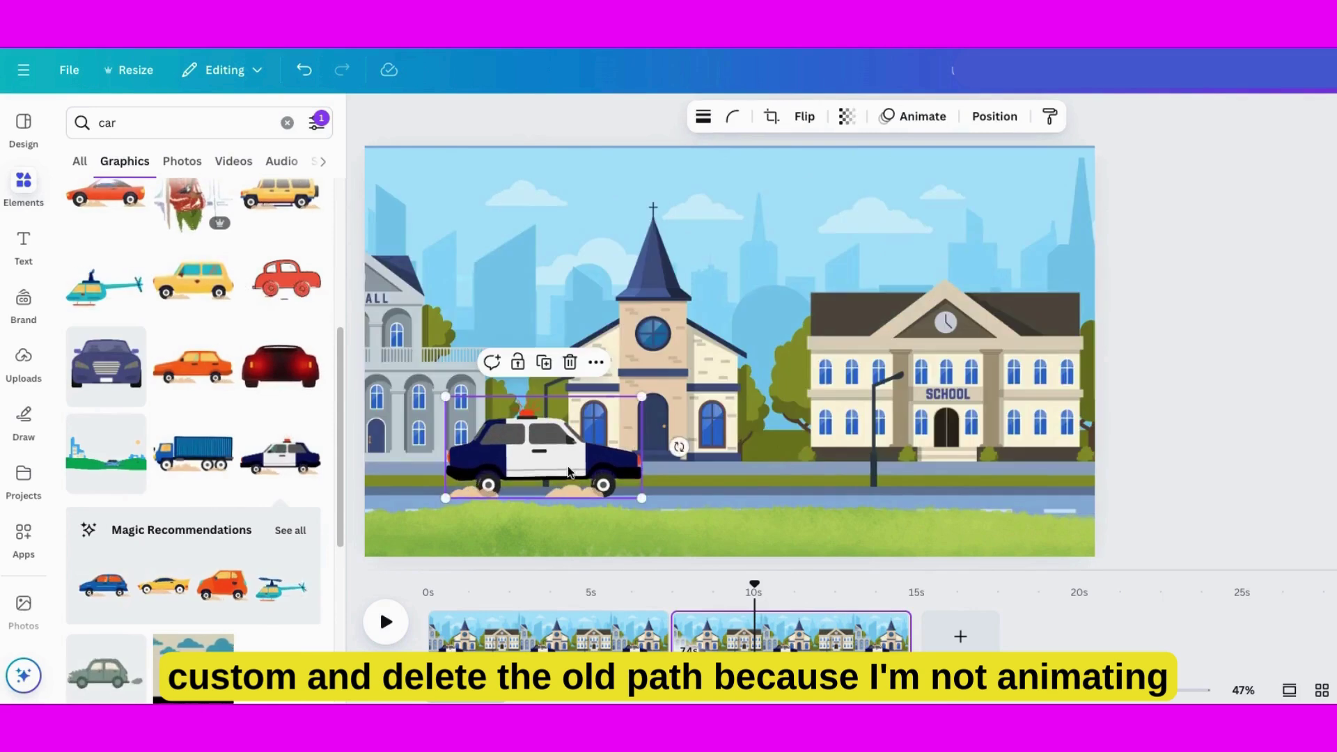
pyautogui.click(964, 167)
pyautogui.click(998, 119)
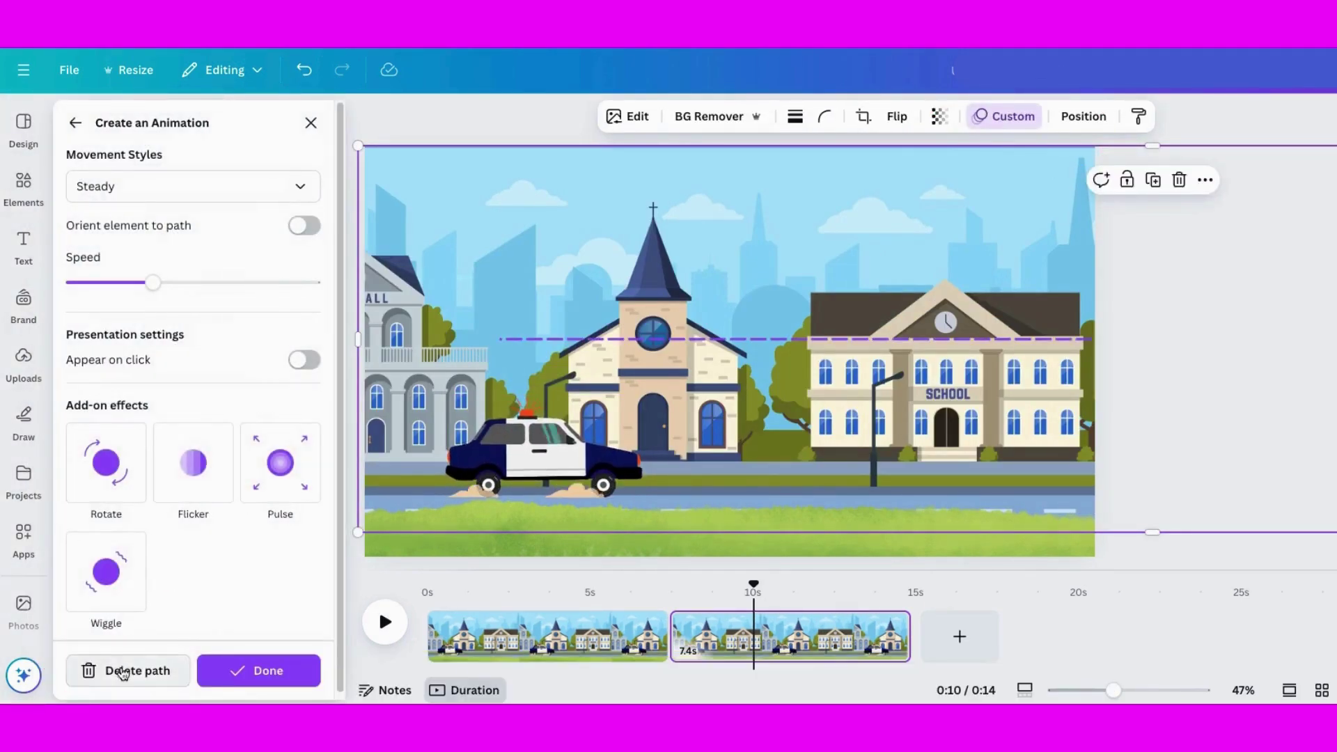
pyautogui.click(123, 671)
# Step: Move the police car off the left edge and animate it driving right along the road
pyautogui.click(1085, 117)
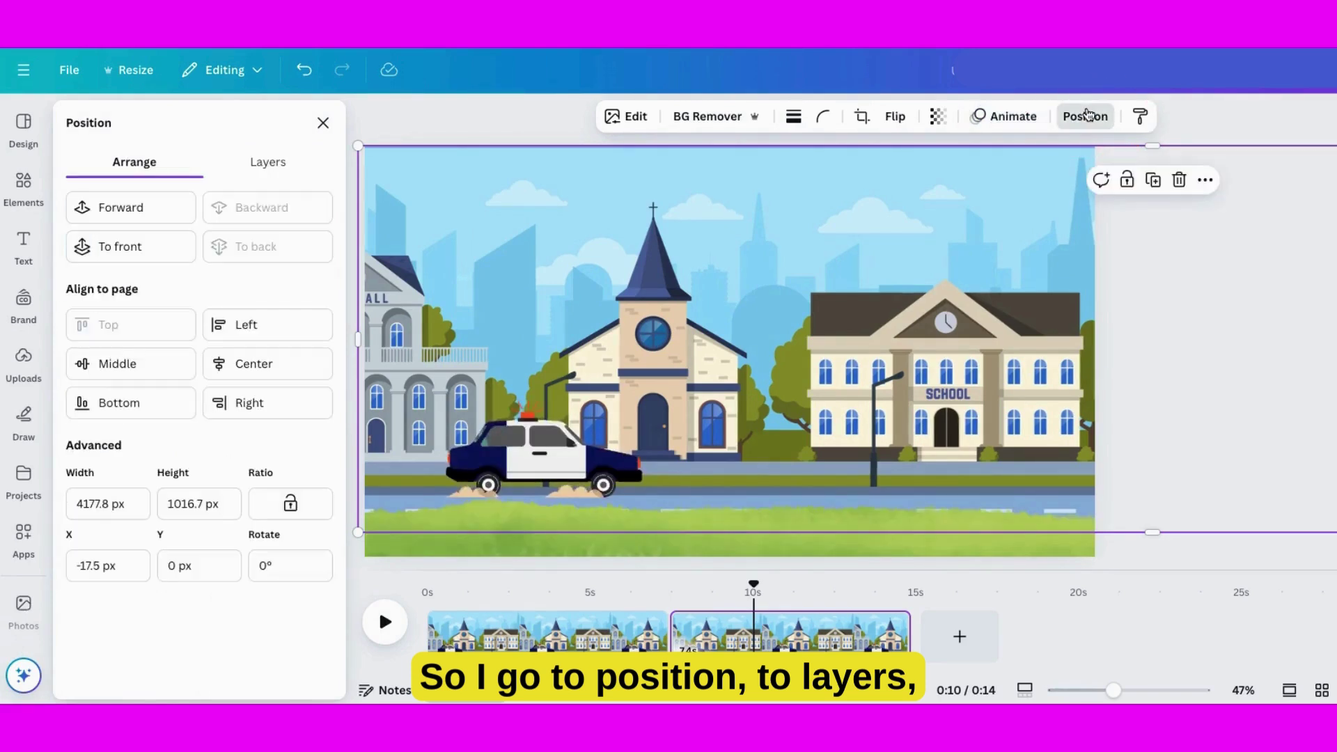
pyautogui.click(267, 162)
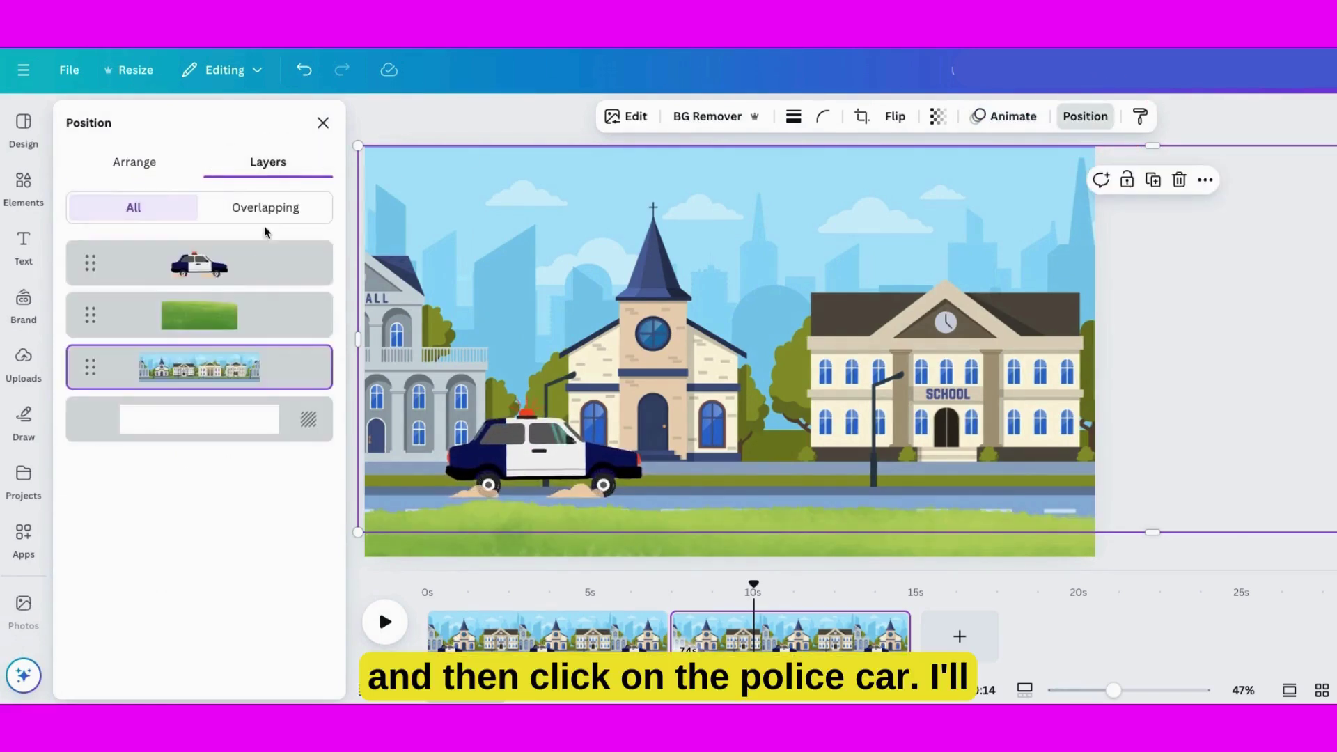
pyautogui.click(224, 273)
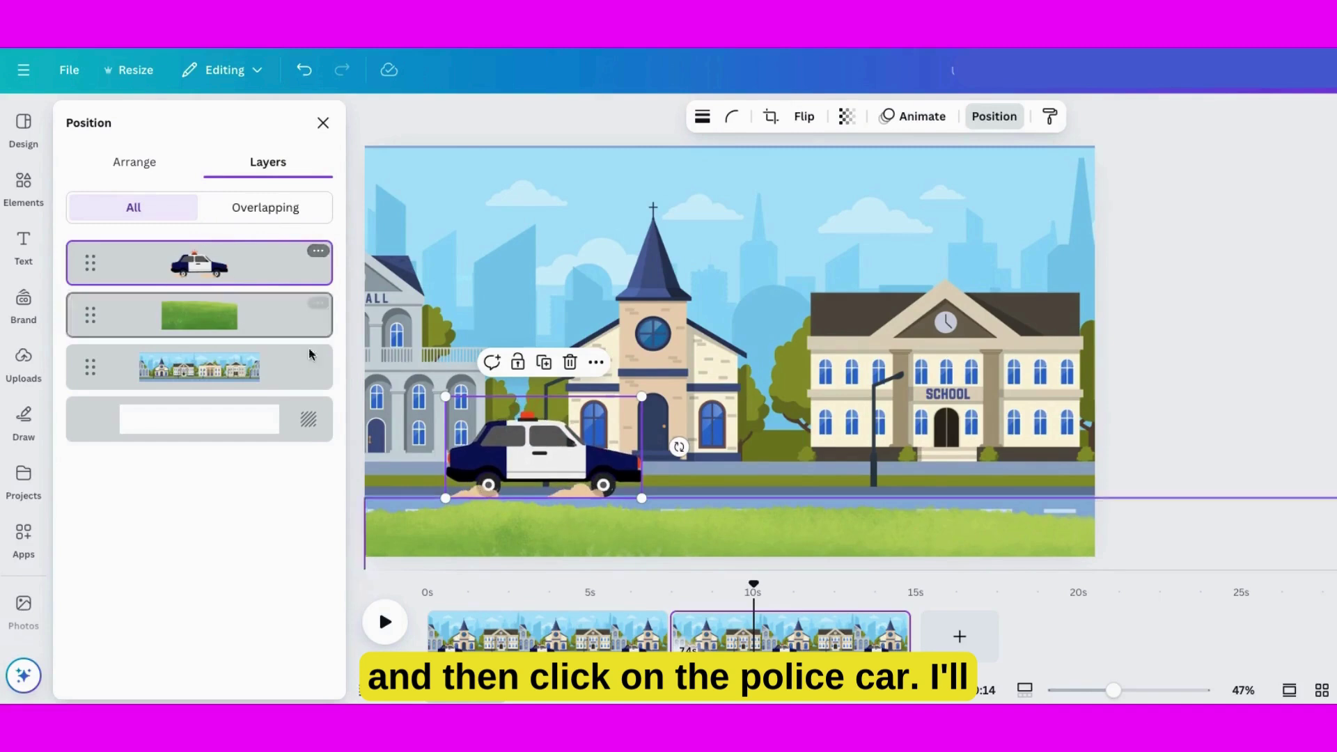
pyautogui.moveTo(548, 473); pyautogui.dragTo(381, 471)
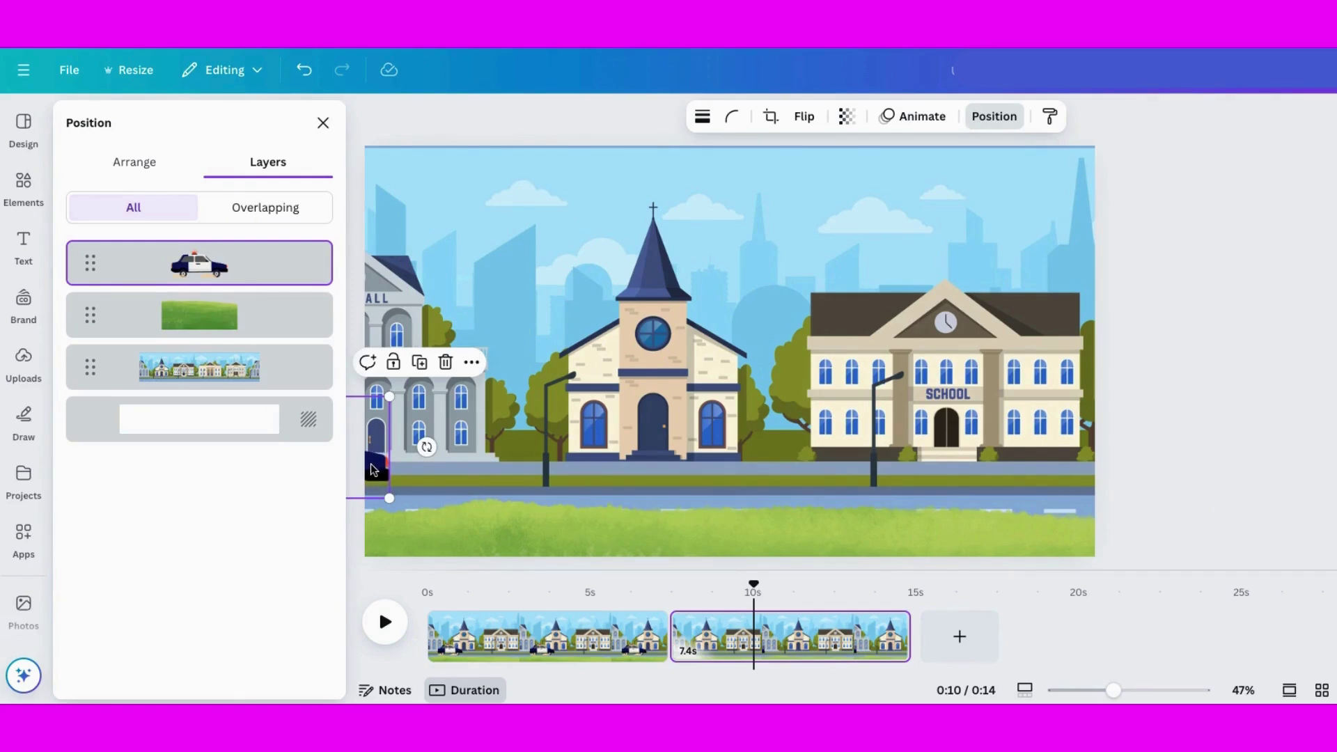
pyautogui.click(913, 118)
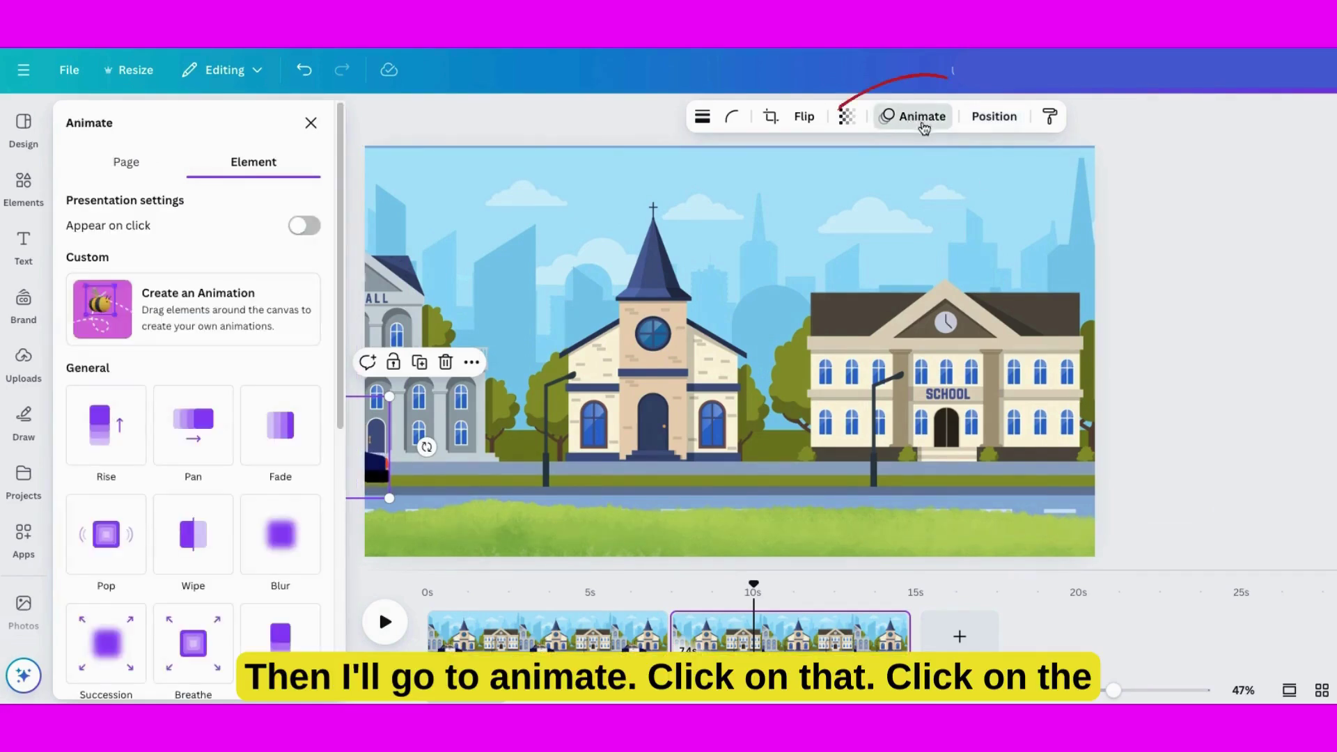
pyautogui.click(111, 308)
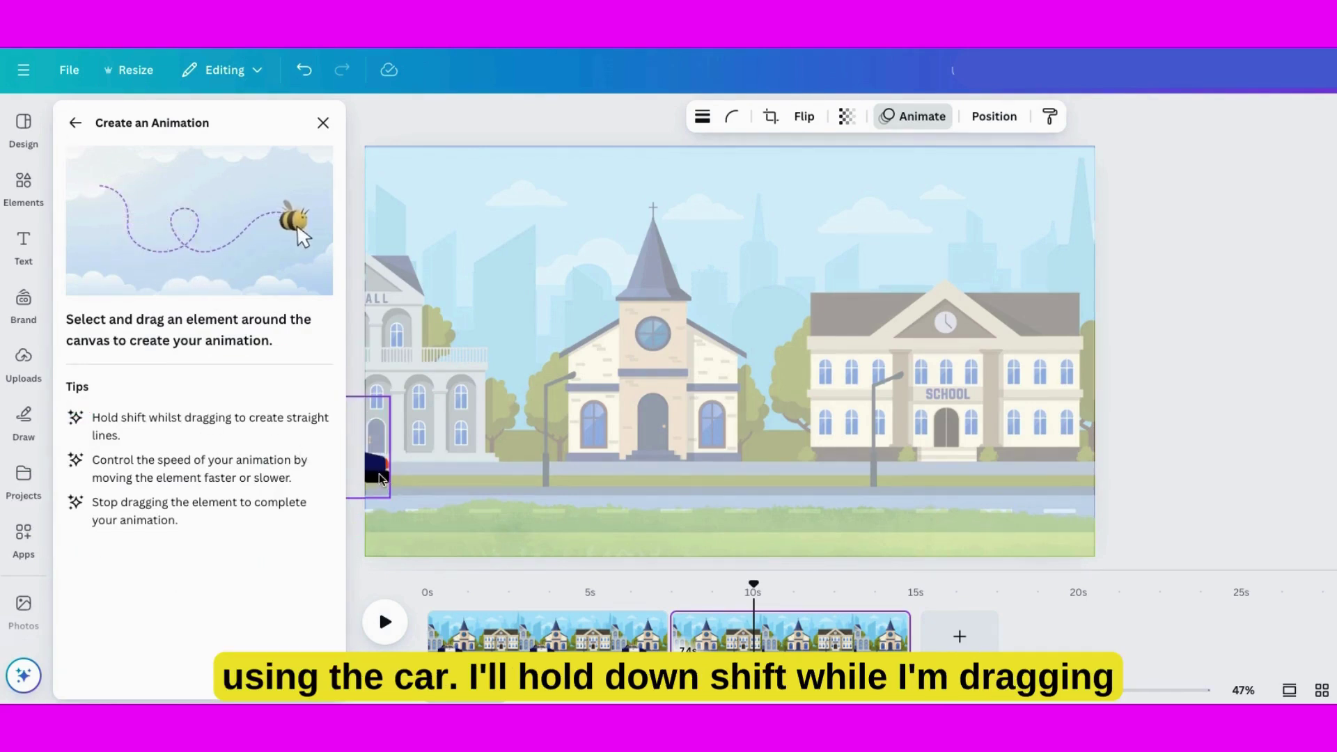
pyautogui.moveTo(374, 465); pyautogui.dragTo(944, 498)
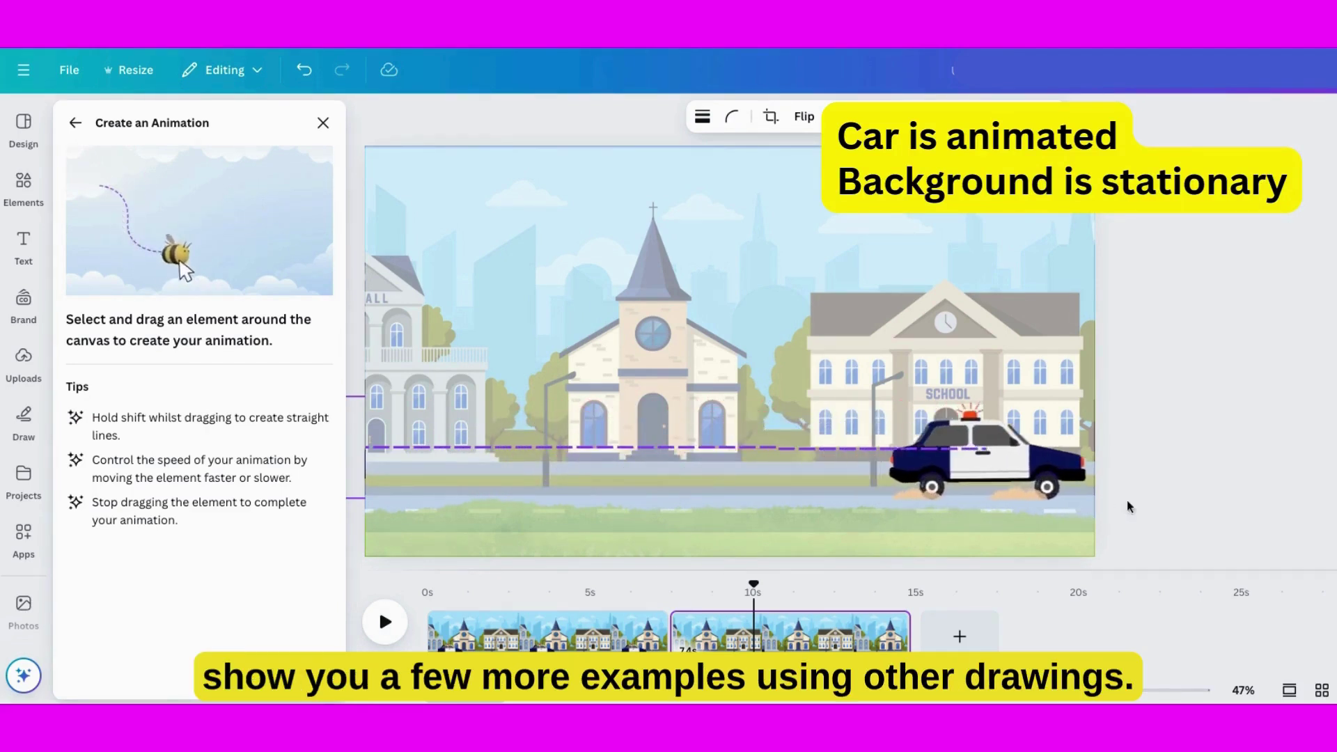
pyautogui.moveTo(1276, 505); pyautogui.dragTo(1305, 497)
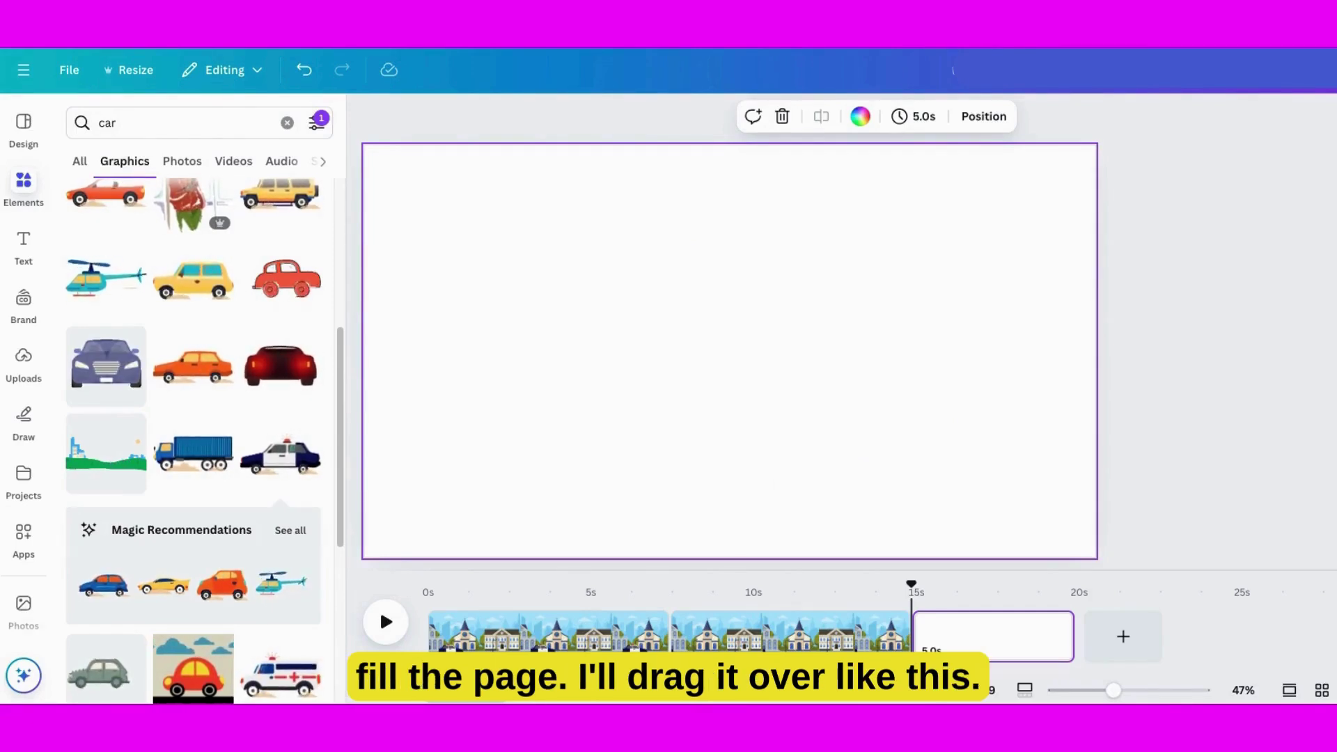
# Step: Place the beach panorama on the new page and resize it to cover the whole canvas
pyautogui.moveTo(567, 299); pyautogui.dragTo(540, 299)
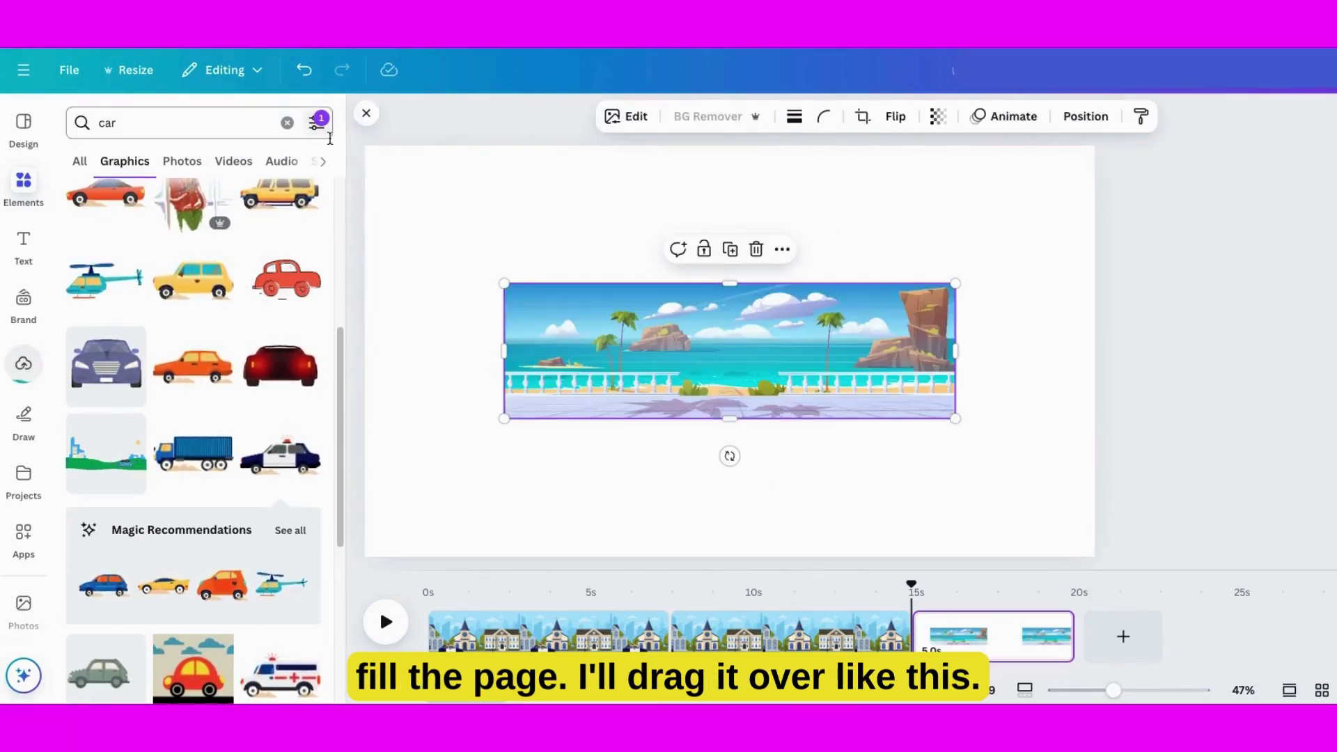
pyautogui.click(367, 113)
pyautogui.moveTo(496, 281); pyautogui.dragTo(439, 287)
pyautogui.hotkey('ctrl', 'z')
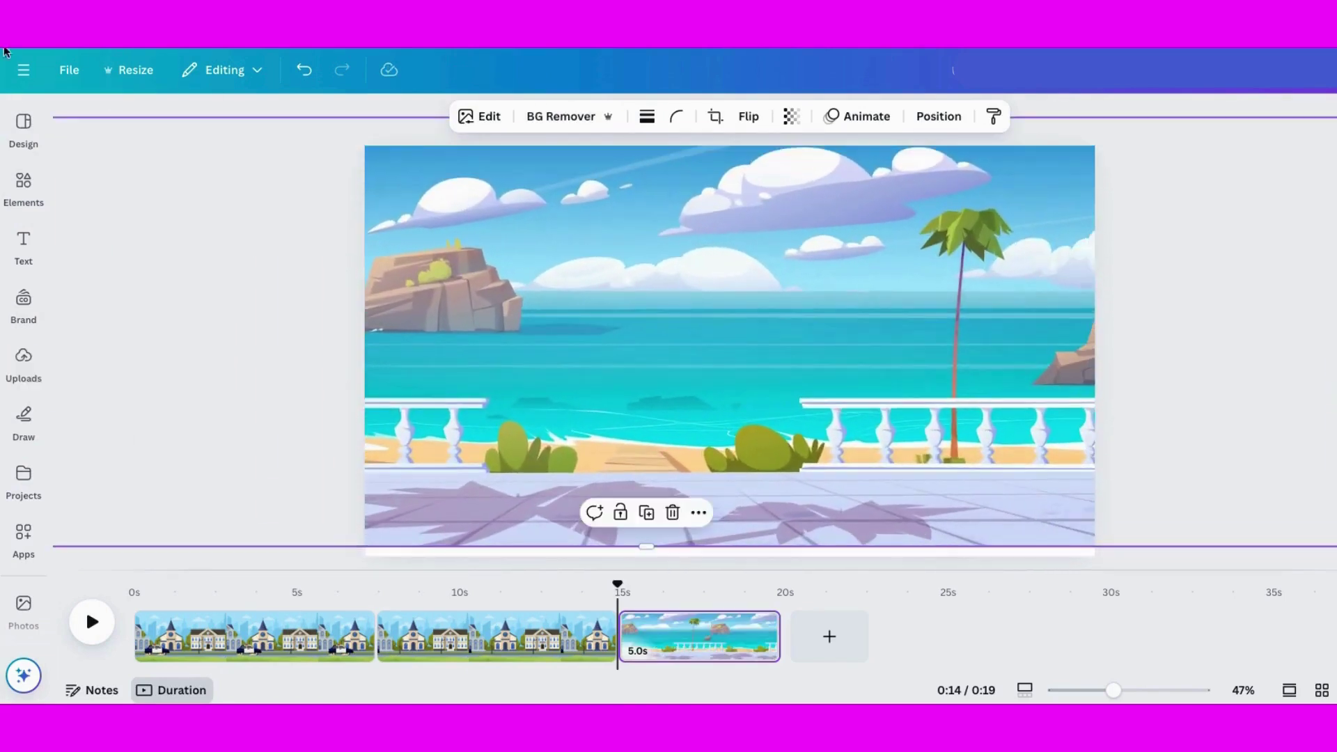
pyautogui.moveTo(210, 294); pyautogui.dragTo(440, 295)
pyautogui.click(23, 182)
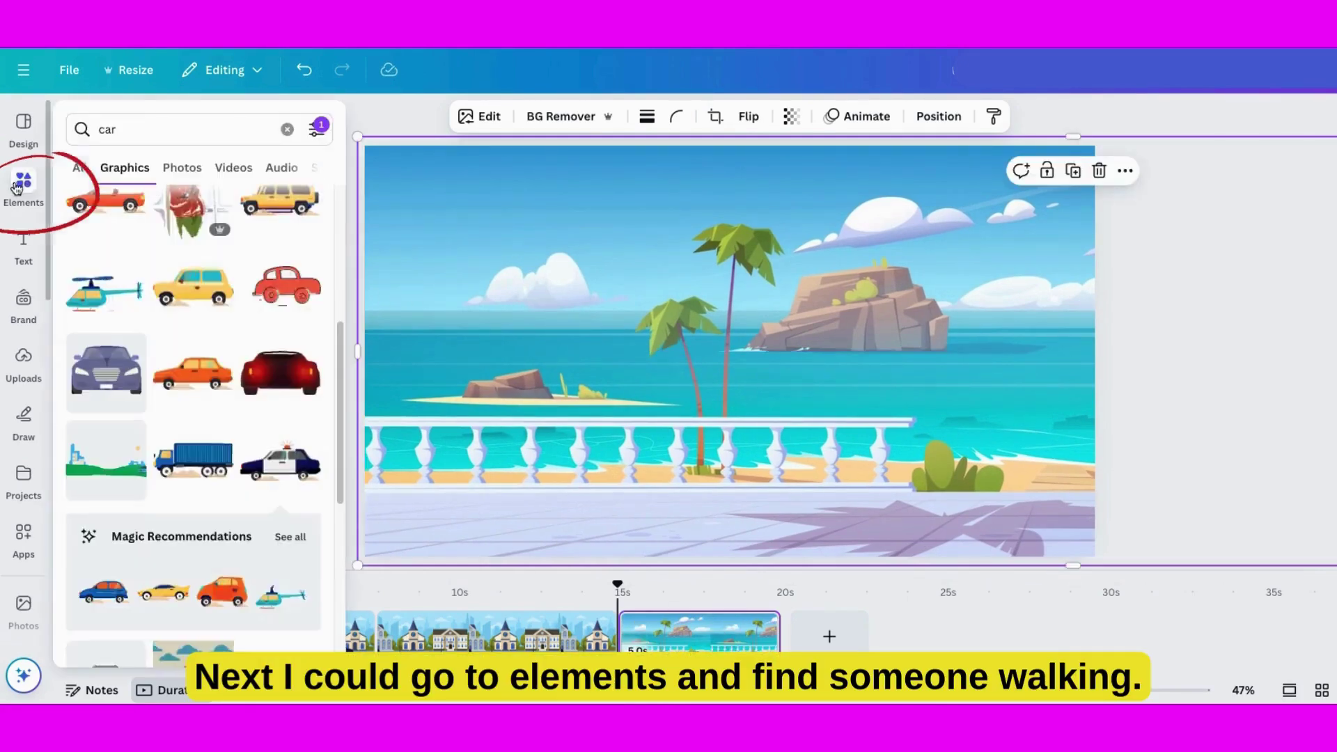
pyautogui.click(108, 129)
pyautogui.write('w')
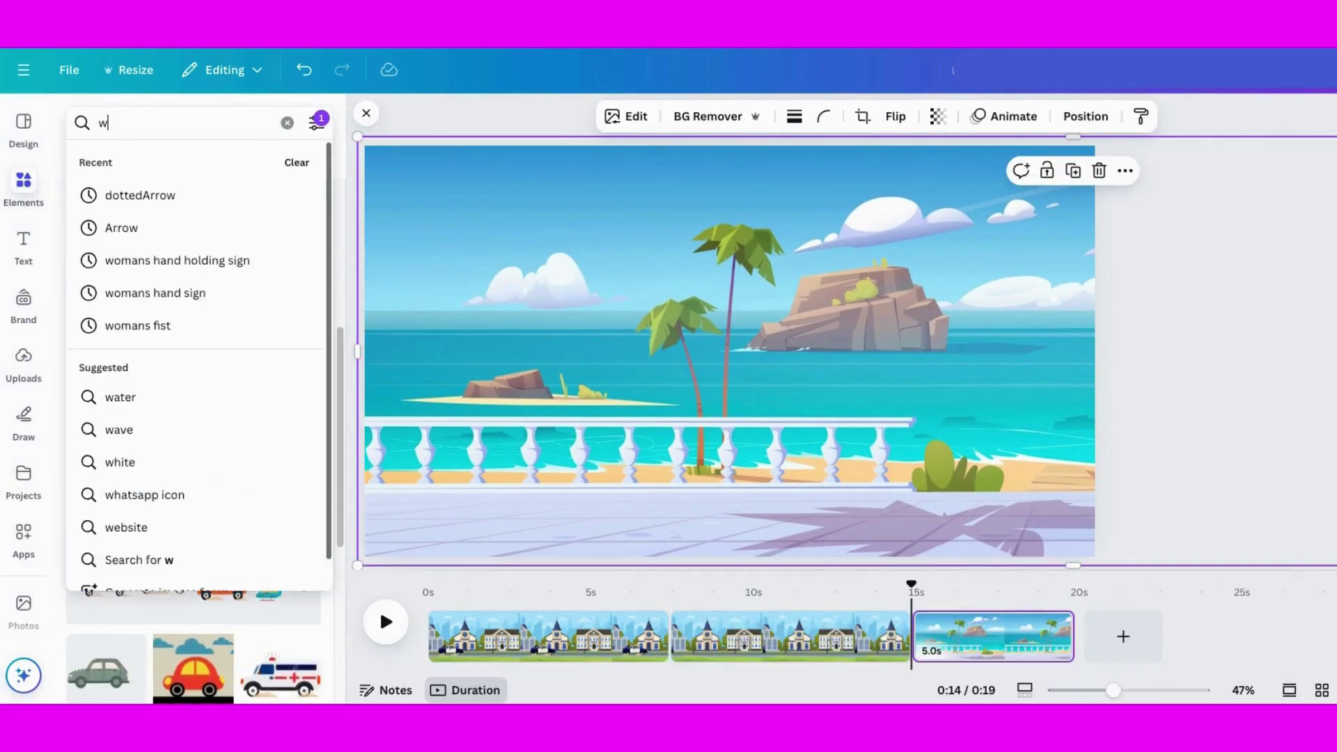
pyautogui.write('alking')
pyautogui.press('Return')
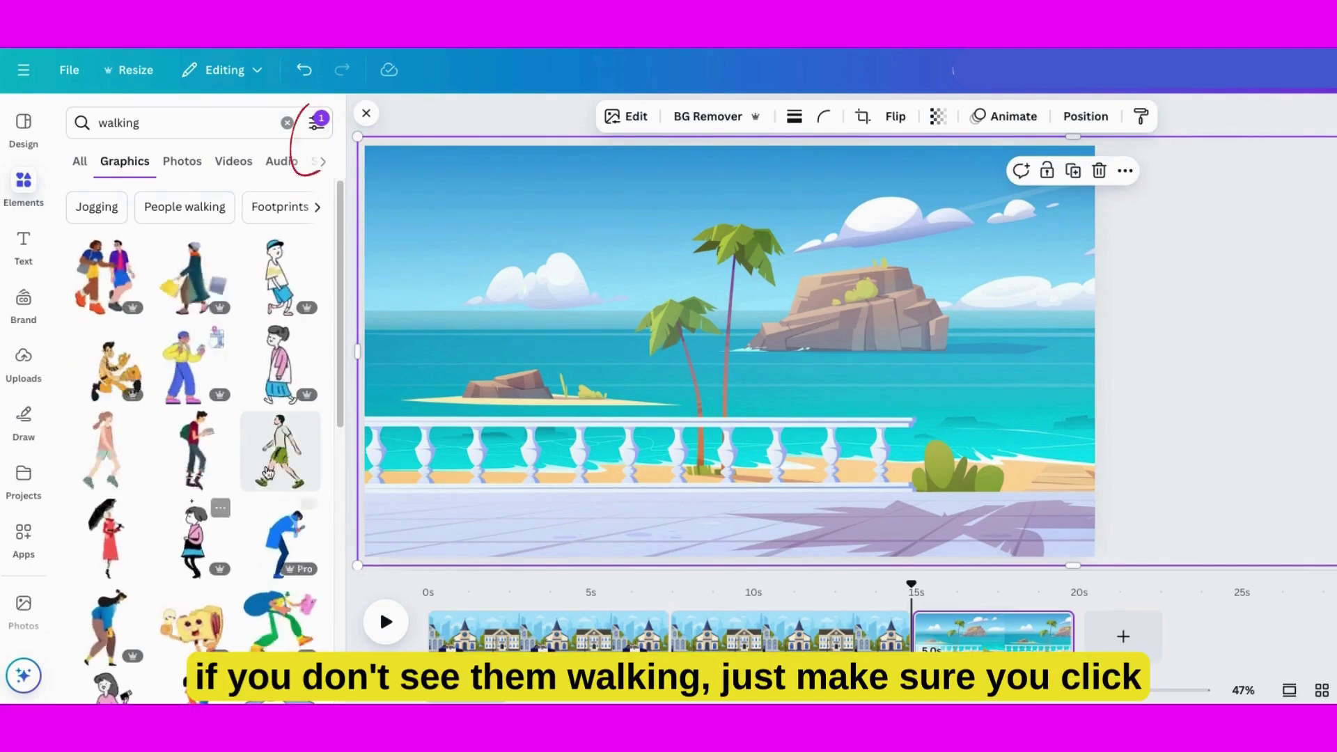
pyautogui.click(321, 129)
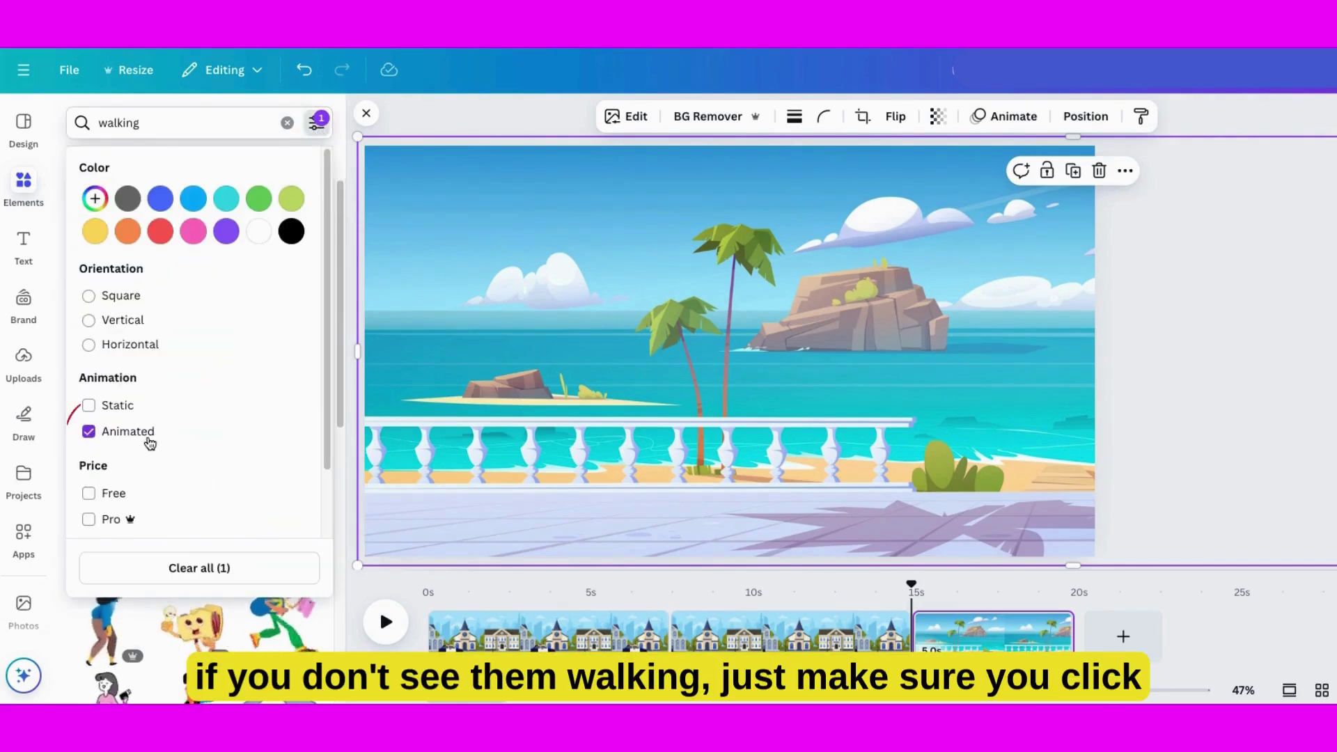
pyautogui.click(110, 435)
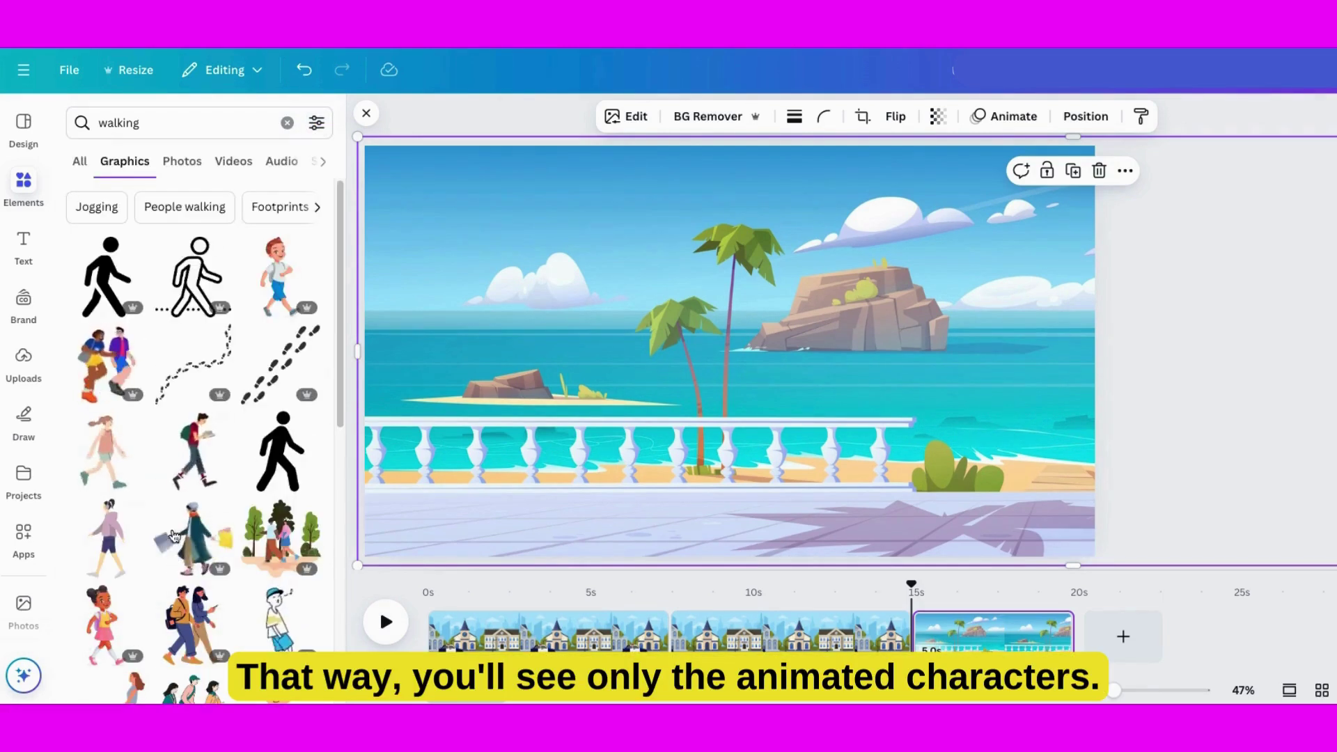
pyautogui.click(318, 125)
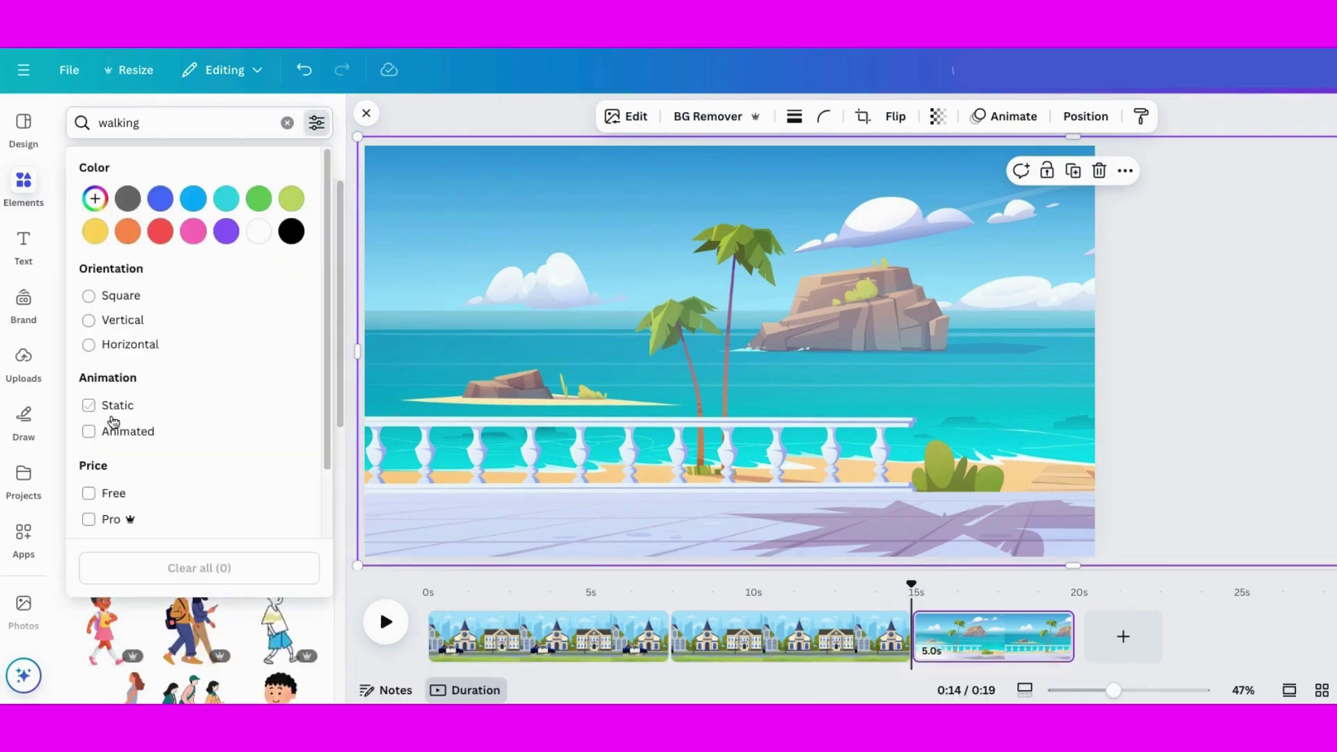
pyautogui.click(336, 216)
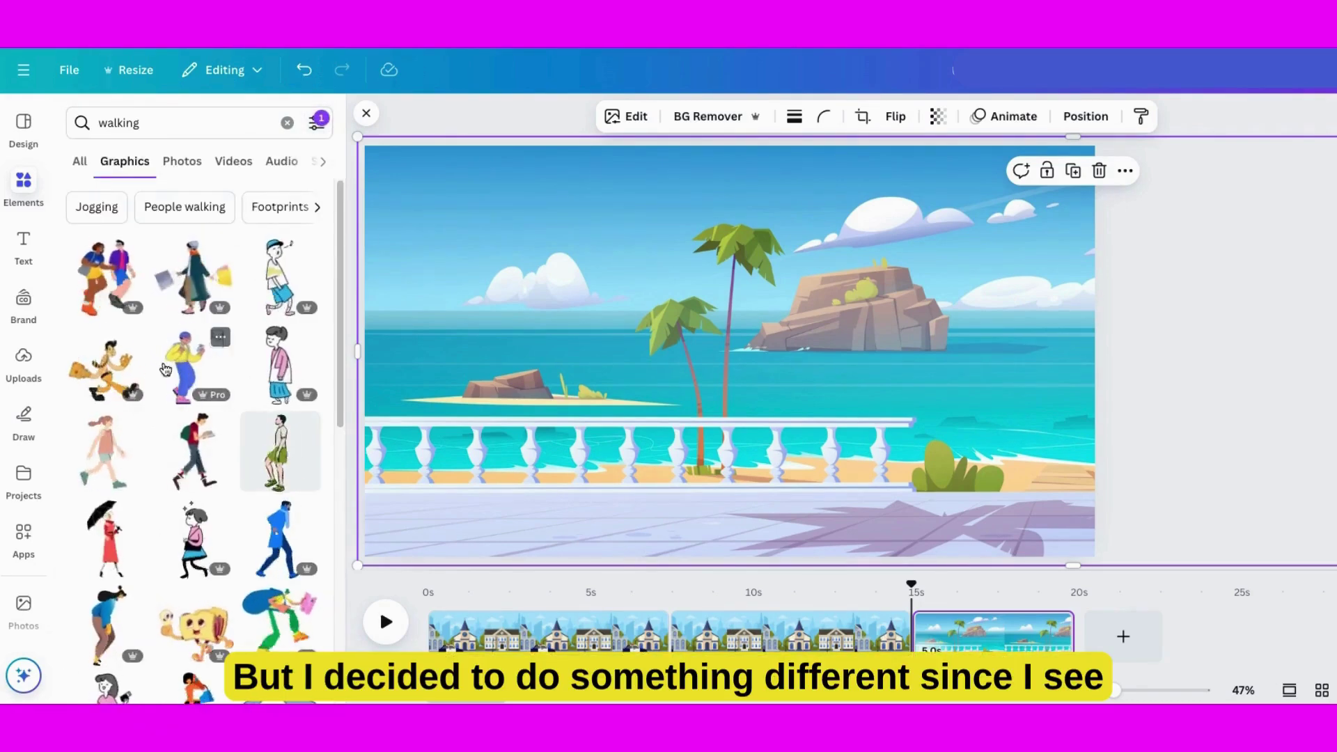
pyautogui.scroll(-3, 220, 514)
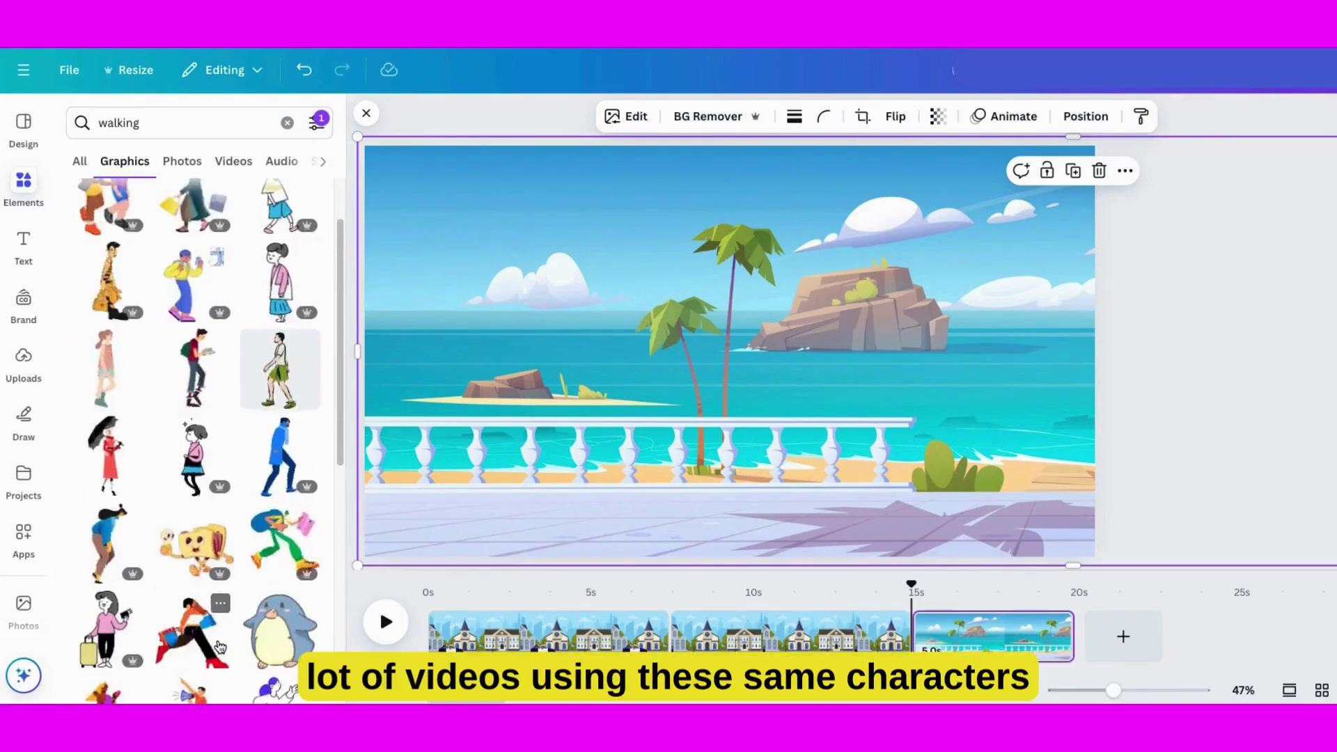
pyautogui.scroll(-5, 241, 465)
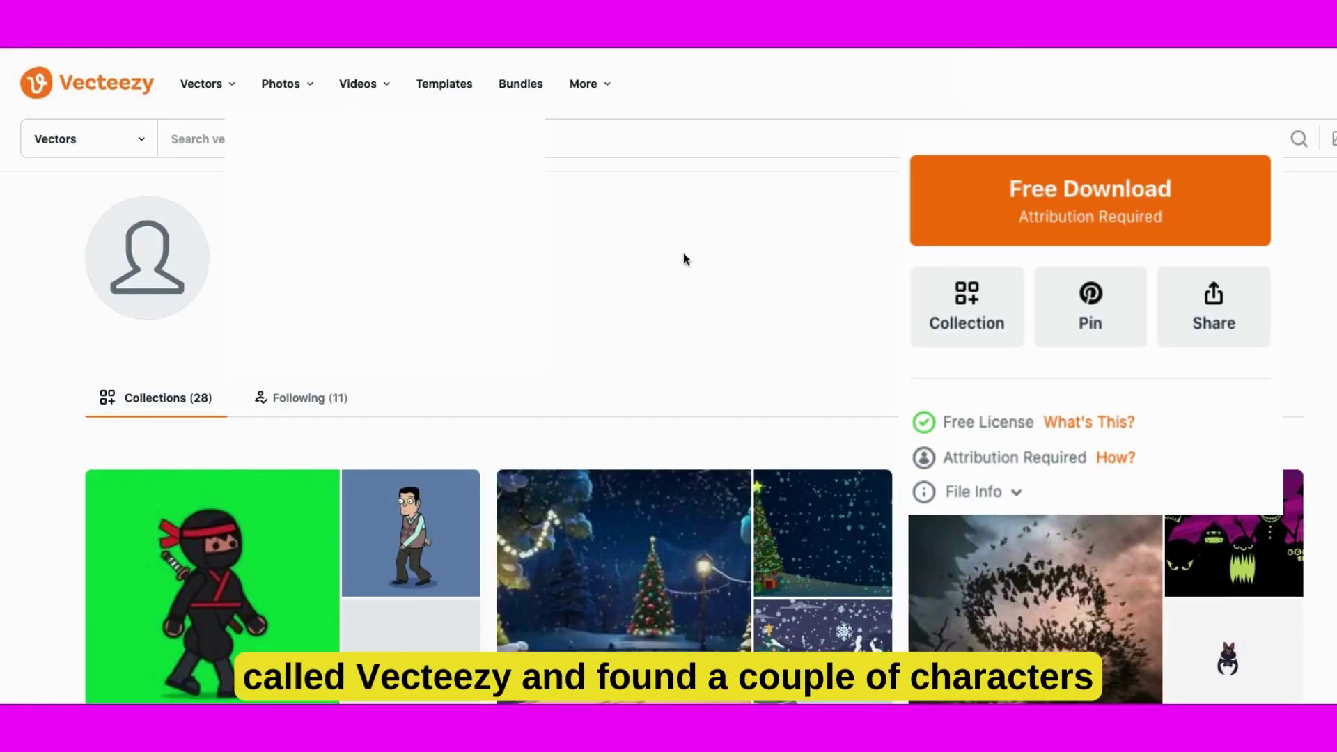
# Step: Drag the downloaded ninja walking video onto the Canva canvas to upload it
pyautogui.scroll(-2, 685, 254)
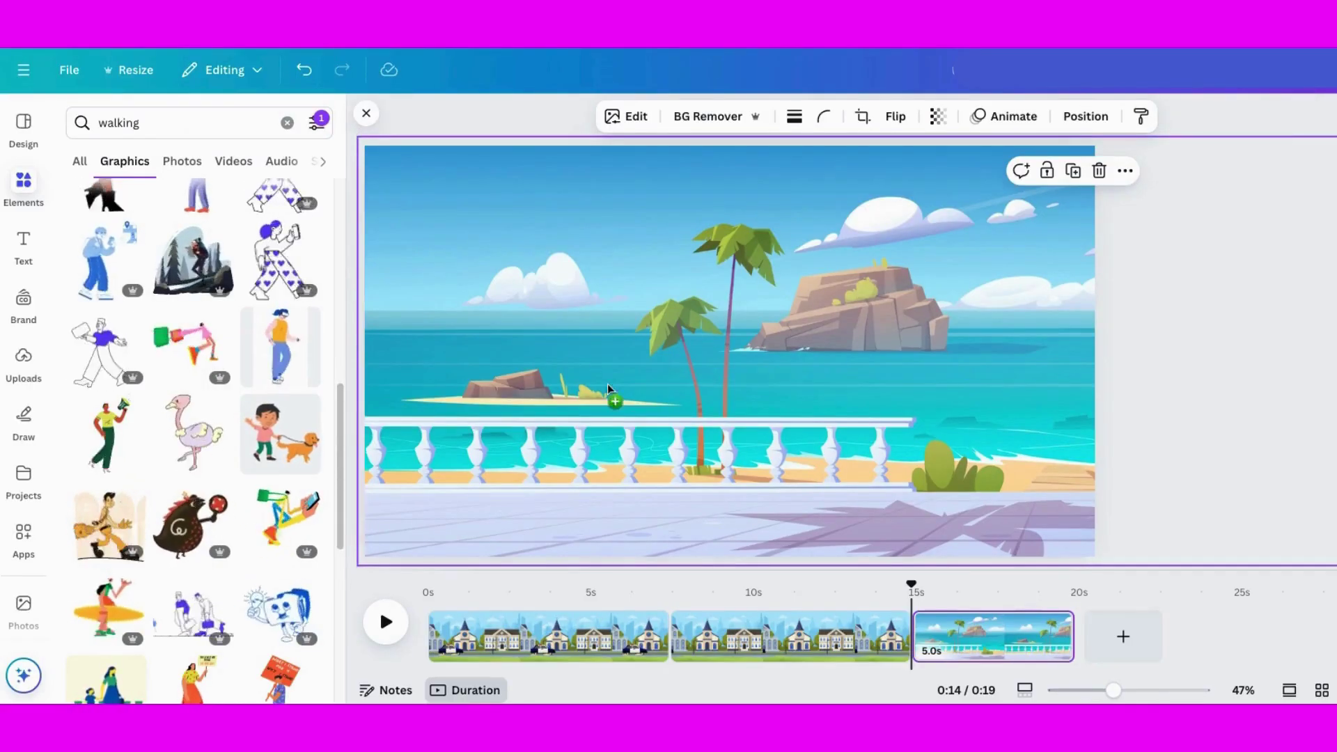
pyautogui.moveTo(607, 386); pyautogui.dragTo(639, 388)
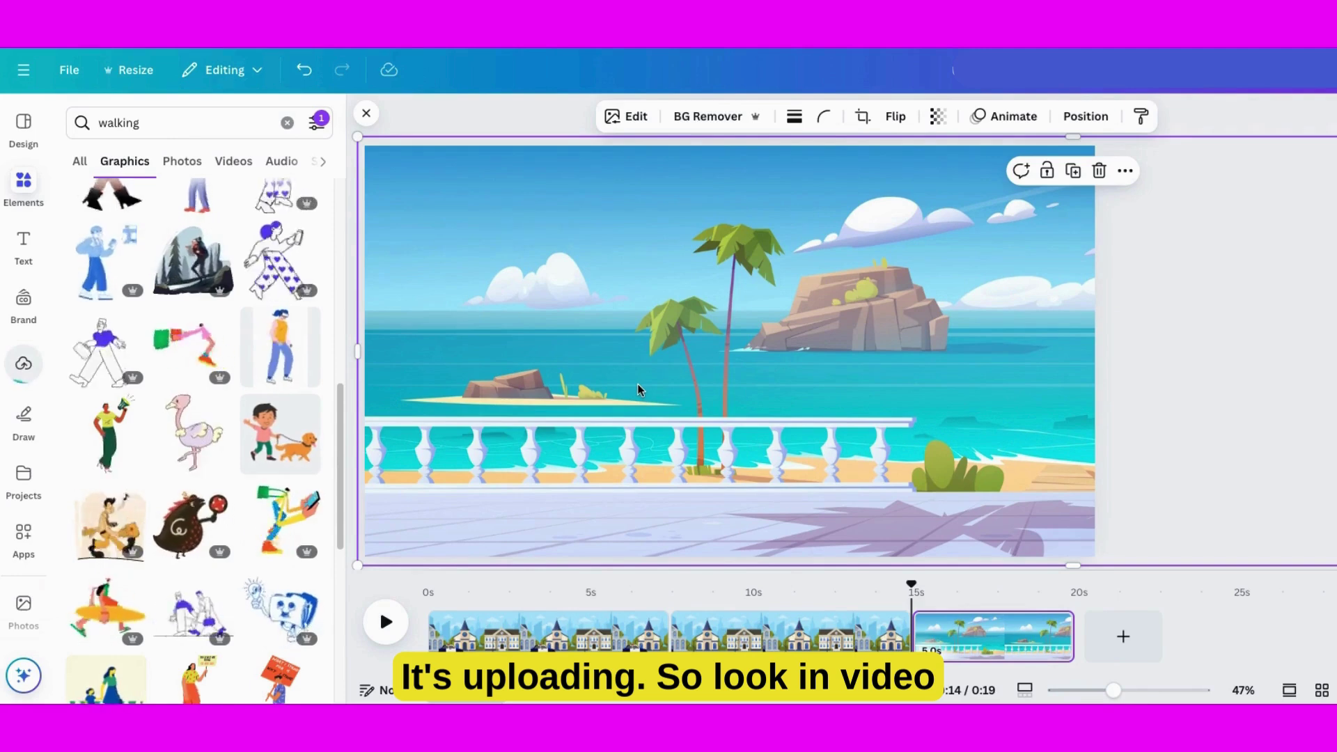
# Step: Add the uploaded green-screen ninja video from Uploads > Videos, position it lower left, and remove its background
pyautogui.click(22, 366)
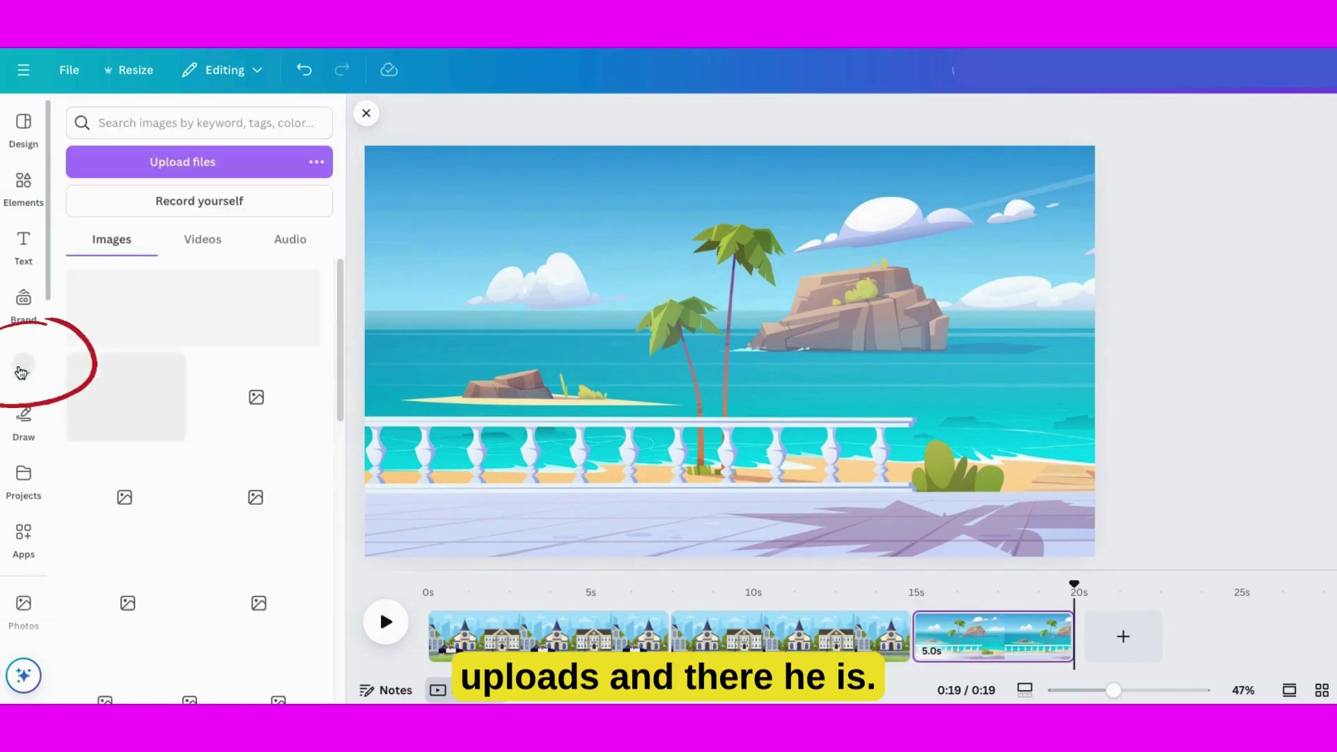
pyautogui.click(216, 237)
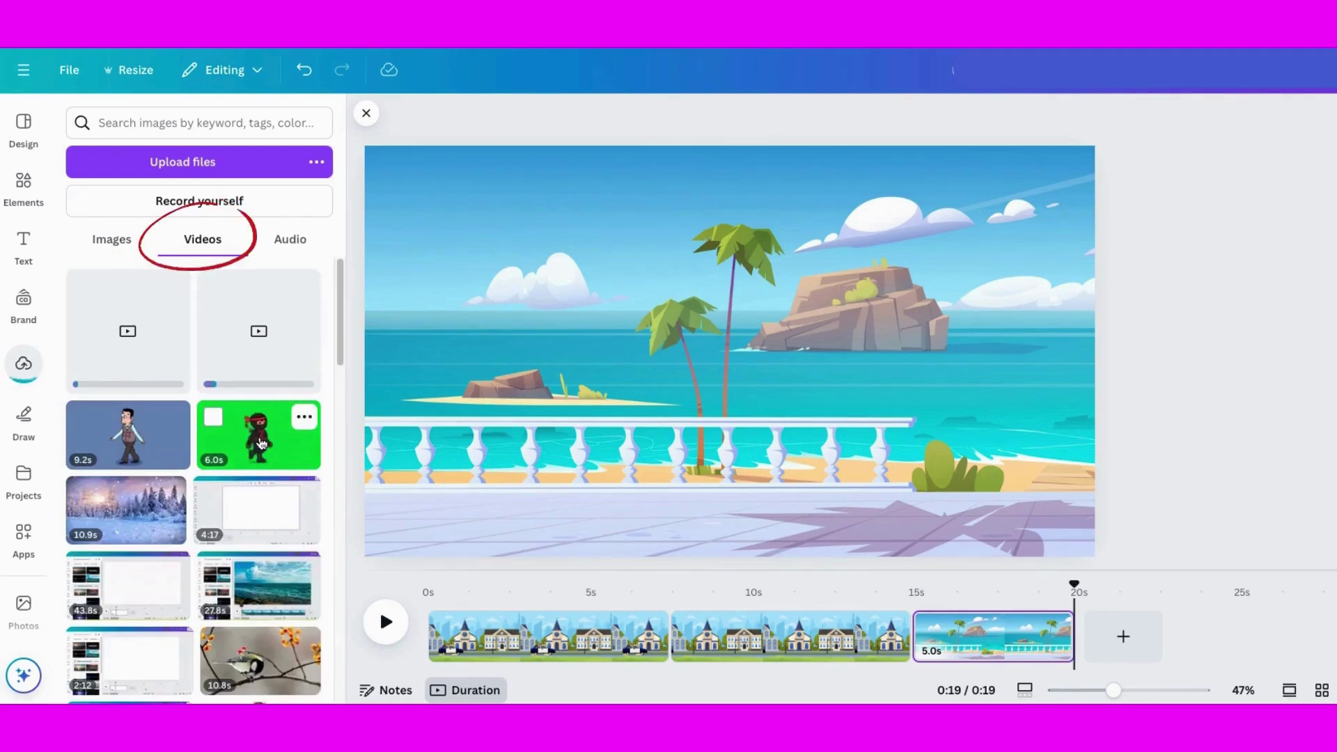
pyautogui.click(261, 443)
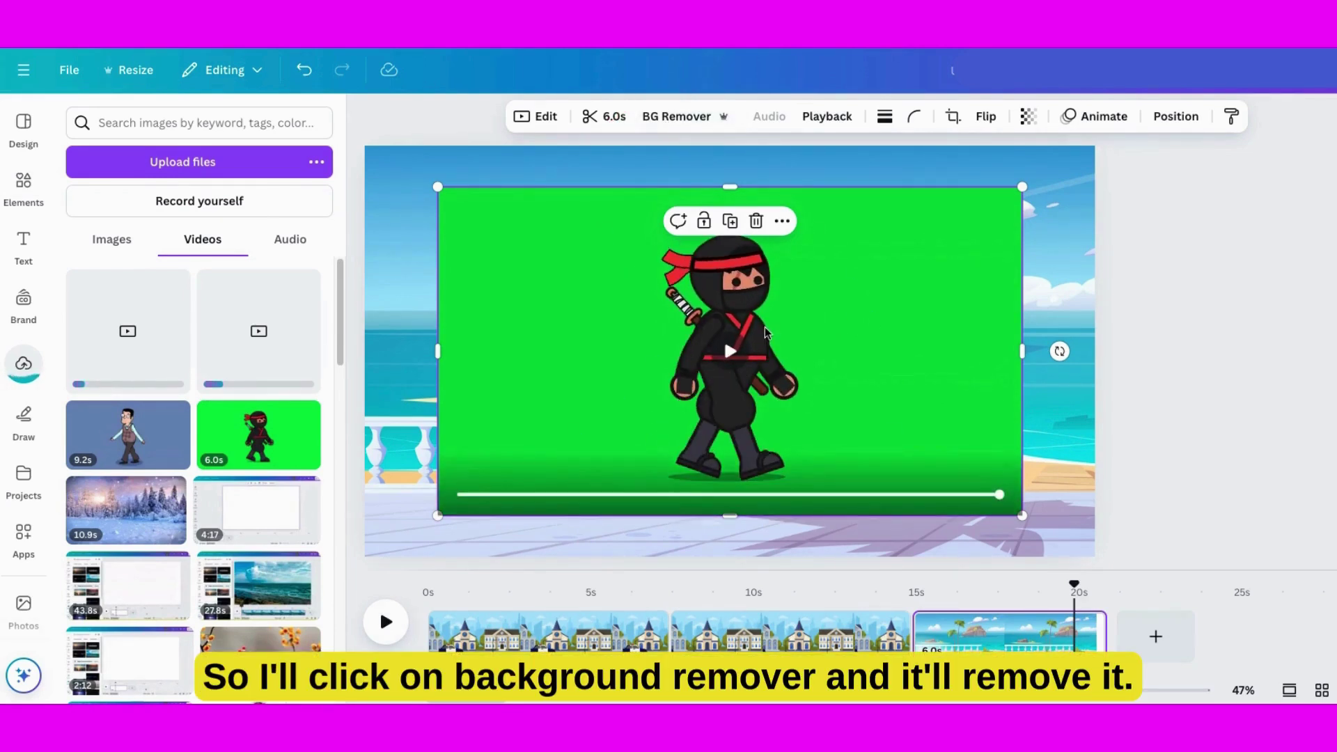
pyautogui.moveTo(766, 333); pyautogui.dragTo(591, 321)
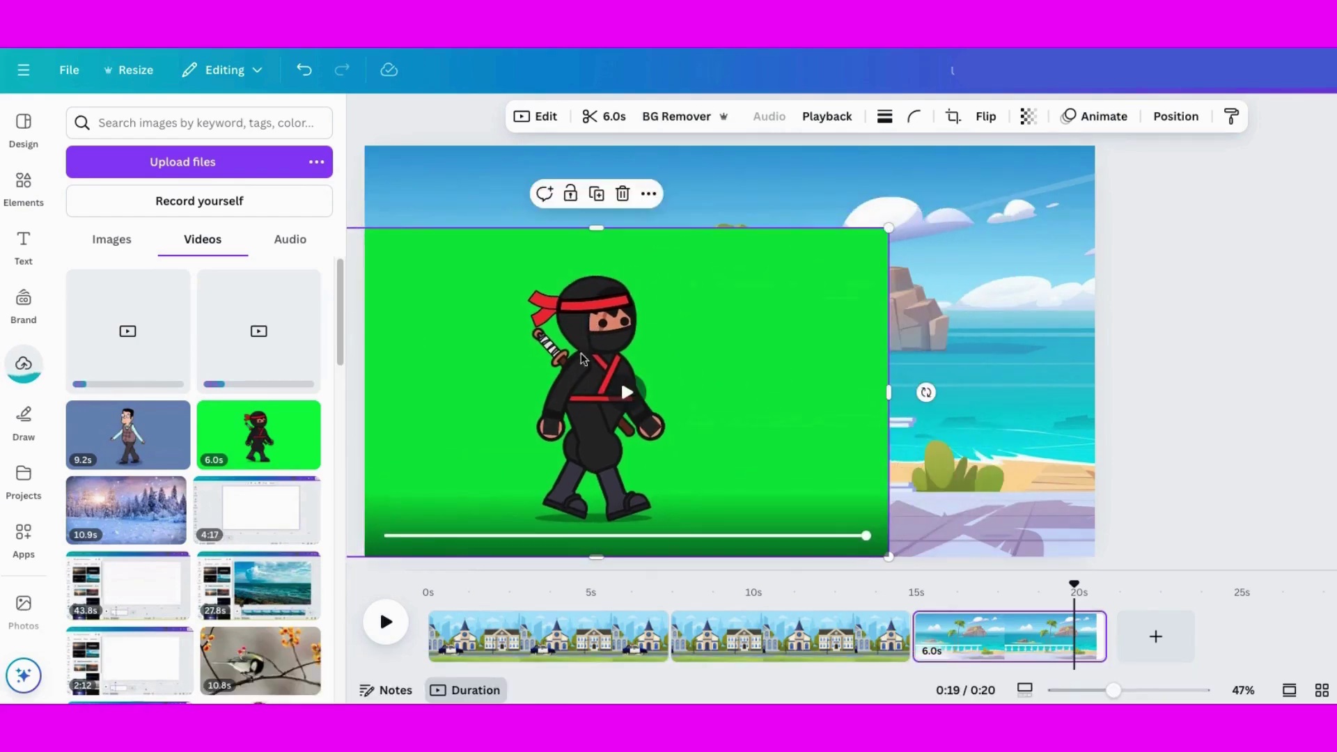
pyautogui.press('Delete')
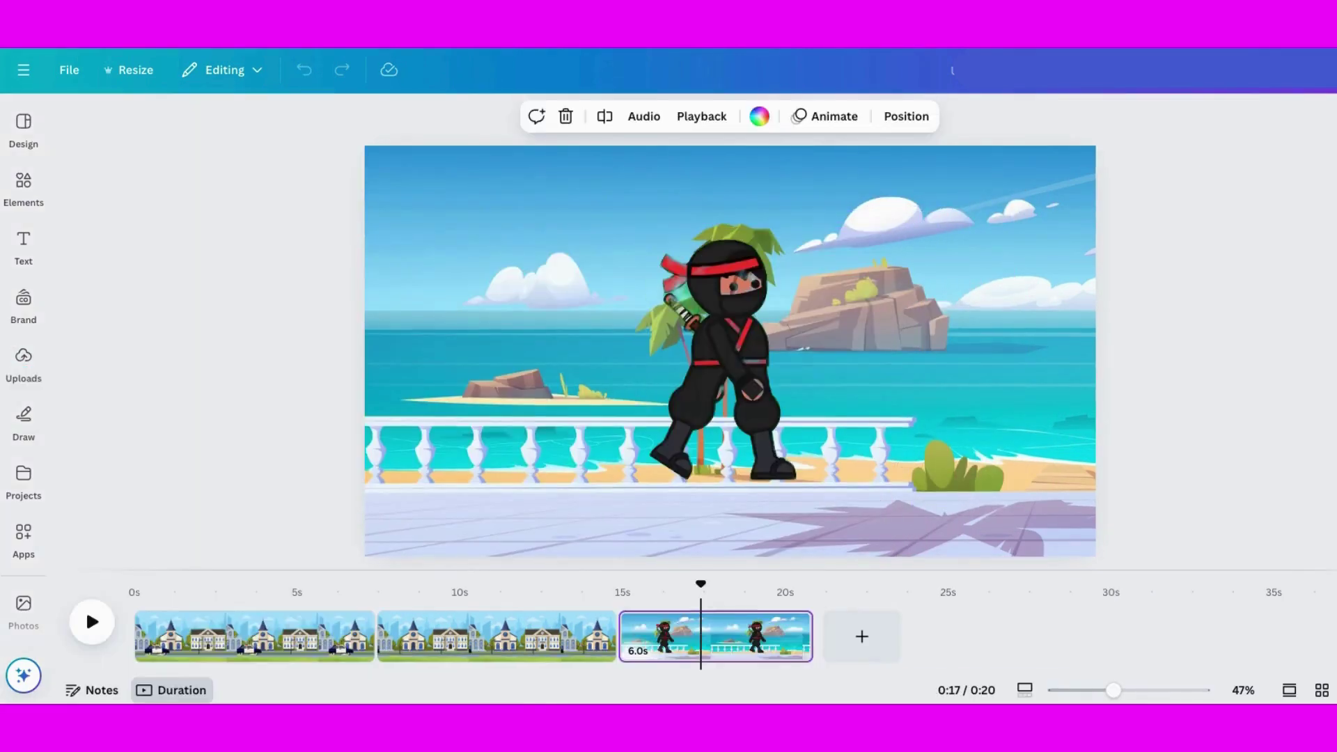
# Step: Make the ninja clip smaller and push it partly off the beach page's left edge
pyautogui.click(717, 337)
pyautogui.moveTo(718, 337); pyautogui.dragTo(539, 382)
pyautogui.moveTo(845, 229); pyautogui.dragTo(717, 293)
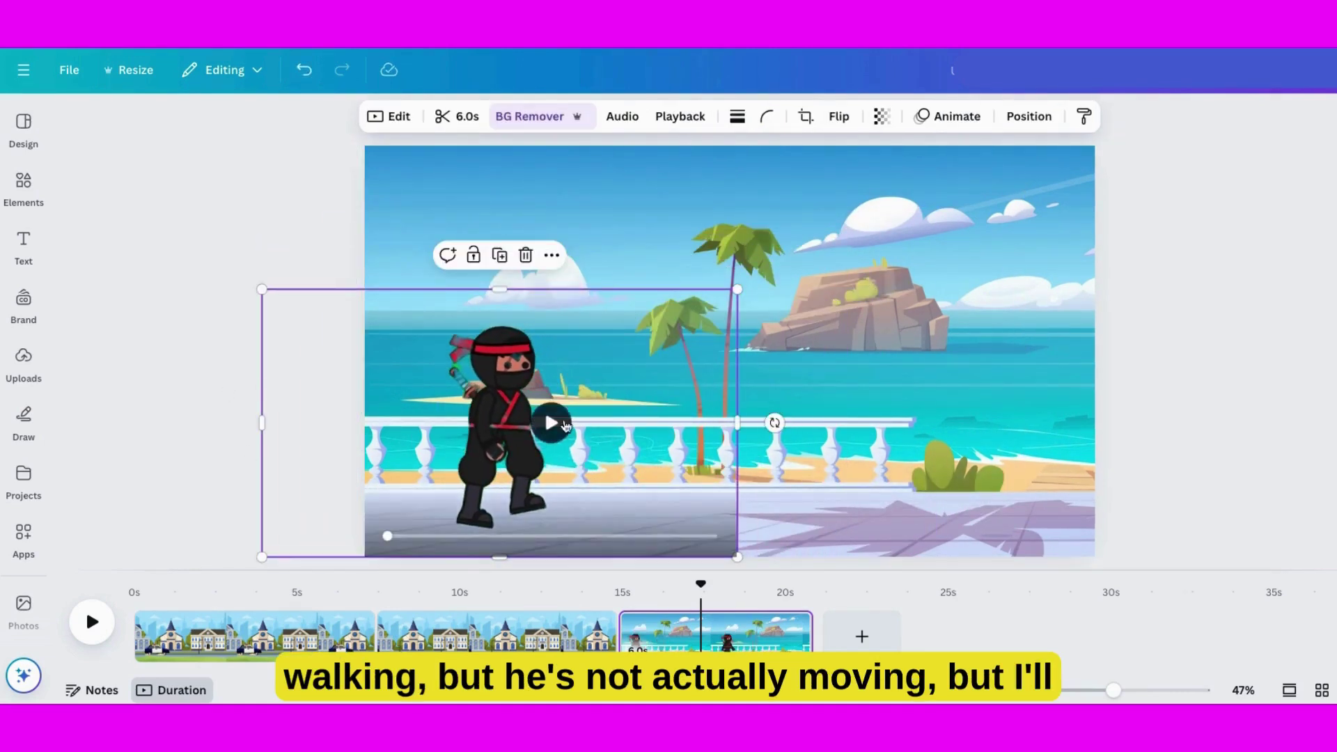
pyautogui.click(561, 424)
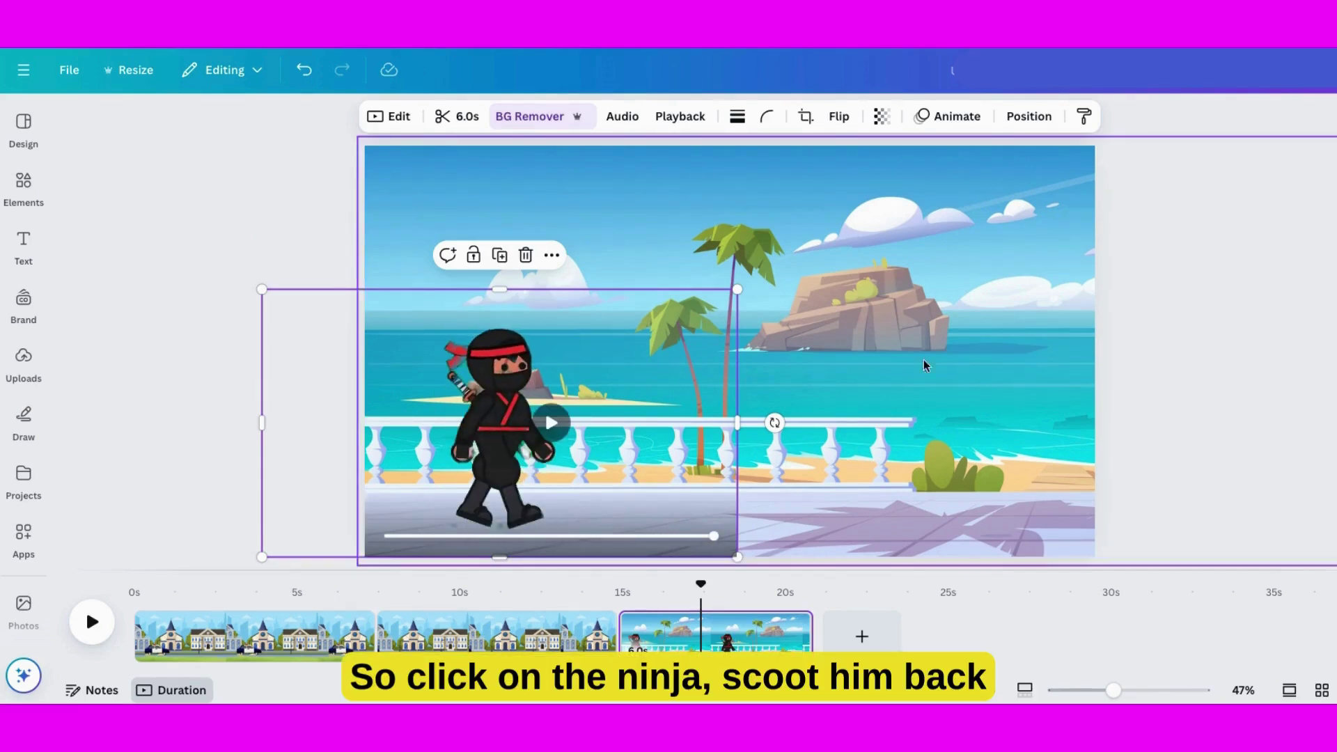
pyautogui.click(293, 224)
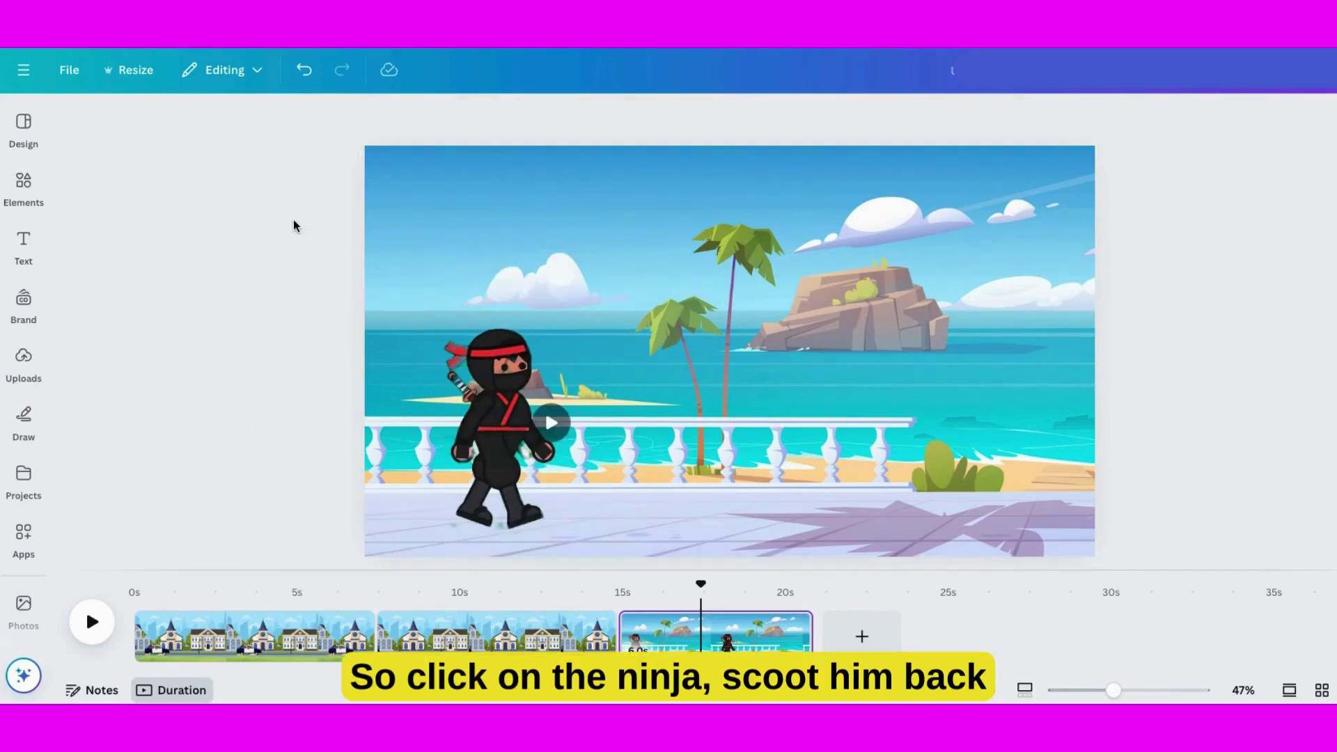
pyautogui.moveTo(492, 425); pyautogui.dragTo(343, 425)
# Step: Record a custom animation path walking the ninja rightward along the boardwalk from the left edge
pyautogui.click(949, 117)
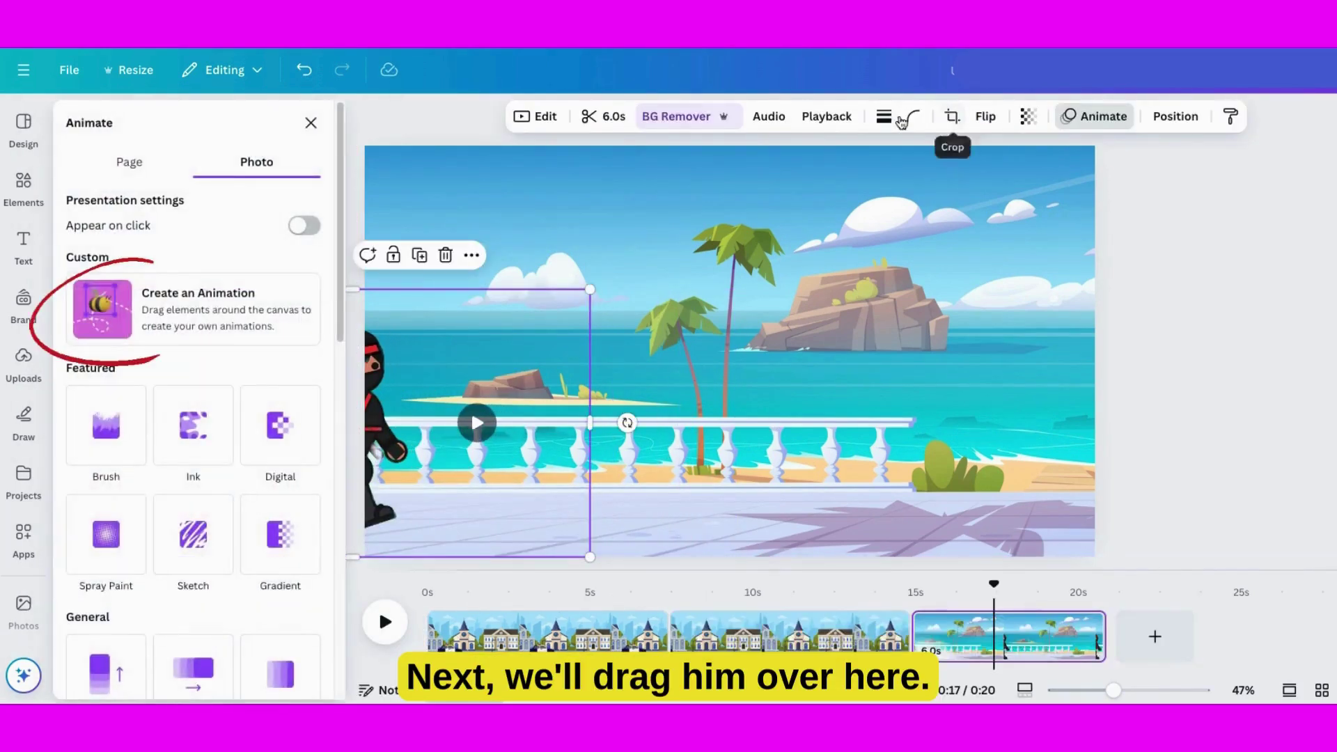
pyautogui.click(132, 296)
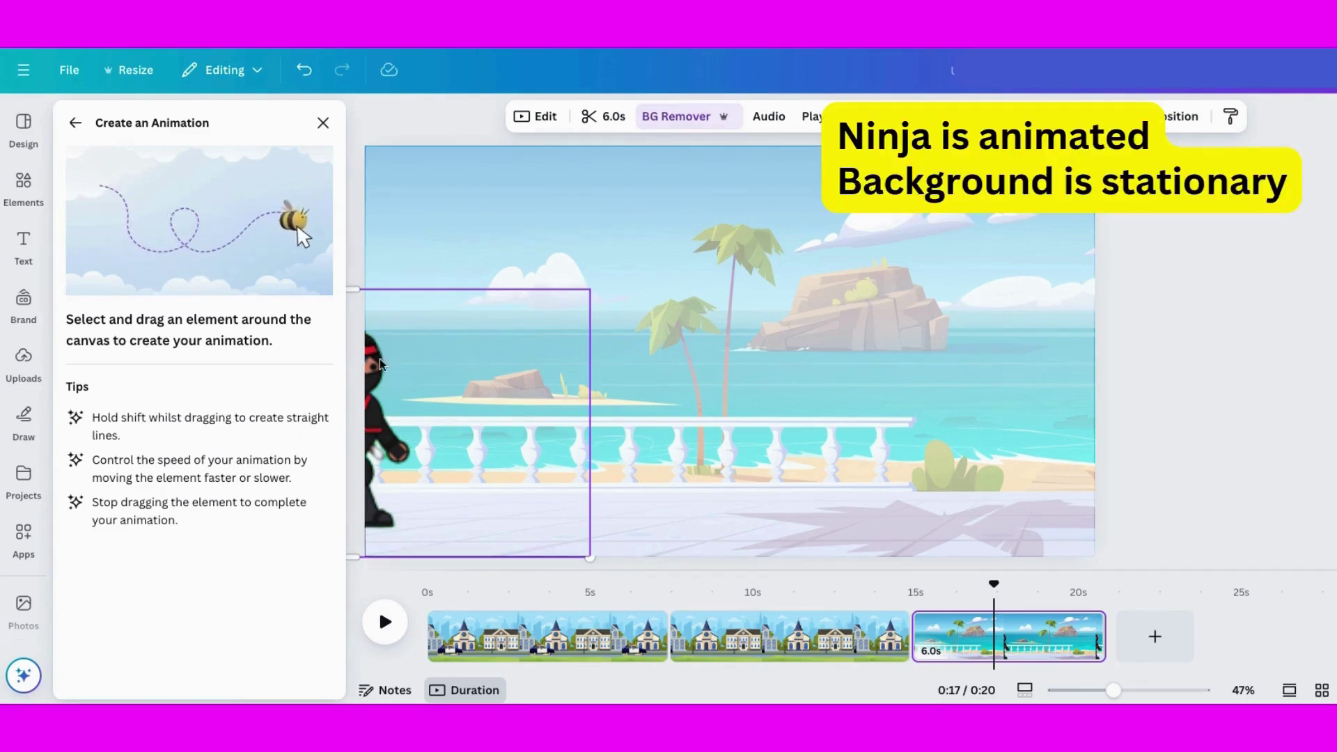
pyautogui.moveTo(385, 357)
pyautogui.mouseDown()
pyautogui.moveTo(500, 368)
pyautogui.moveTo(706, 367)
pyautogui.moveTo(744, 353)
pyautogui.moveTo(1090, 363)
pyautogui.mouseUp()
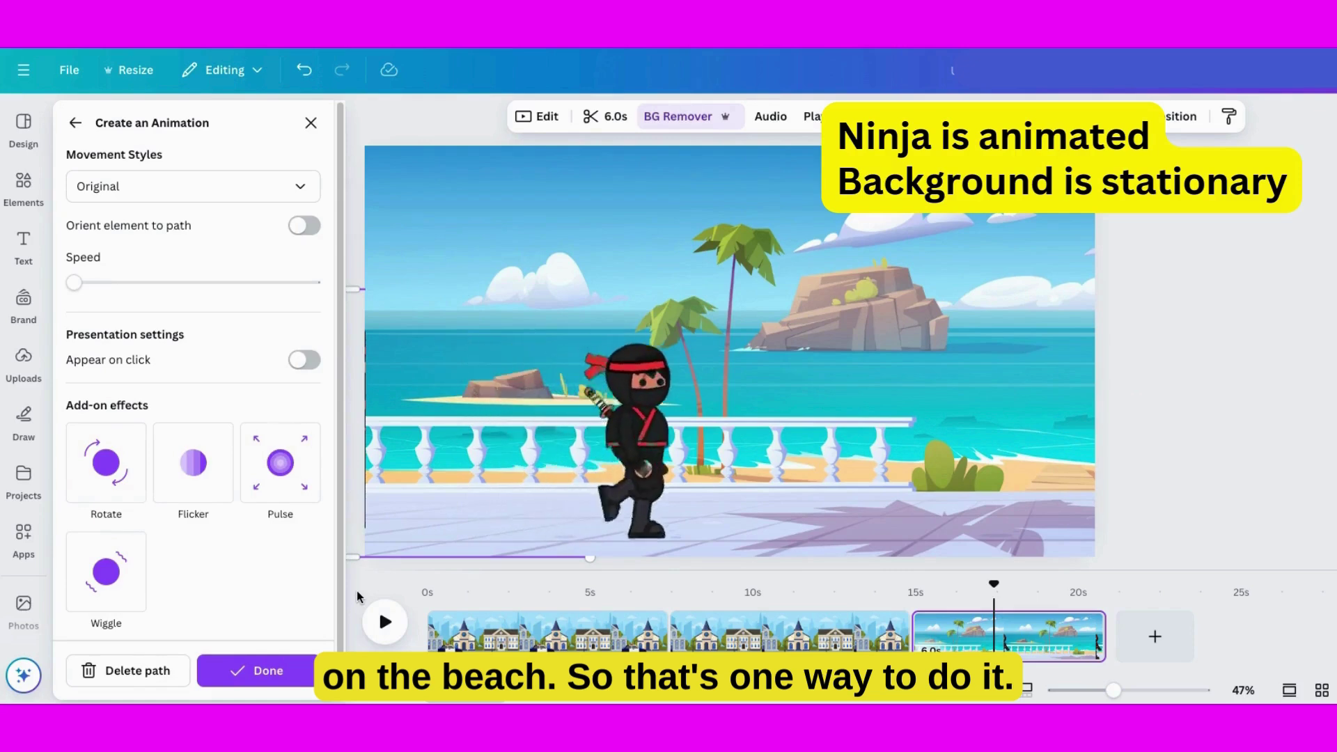
pyautogui.press('Escape')
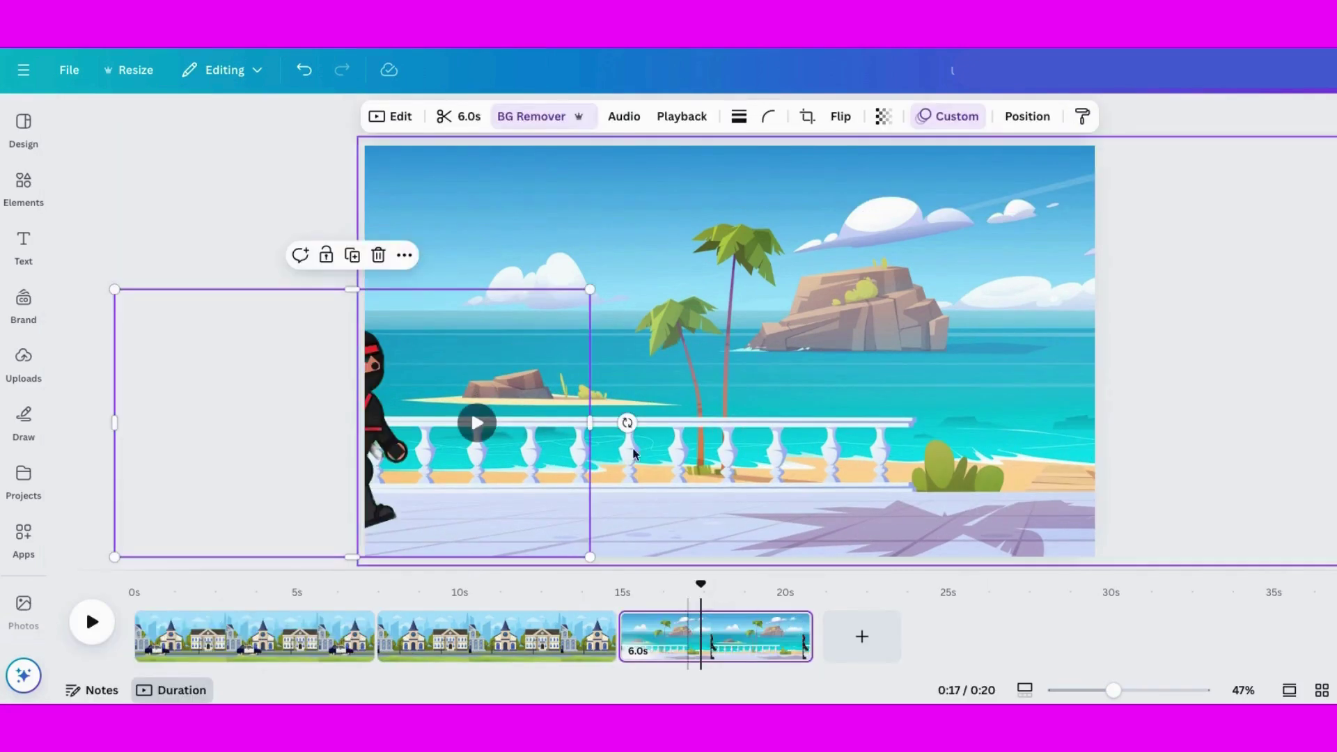
# Step: Duplicate the beach page
pyautogui.click(290, 223)
pyautogui.rightClick(717, 644)
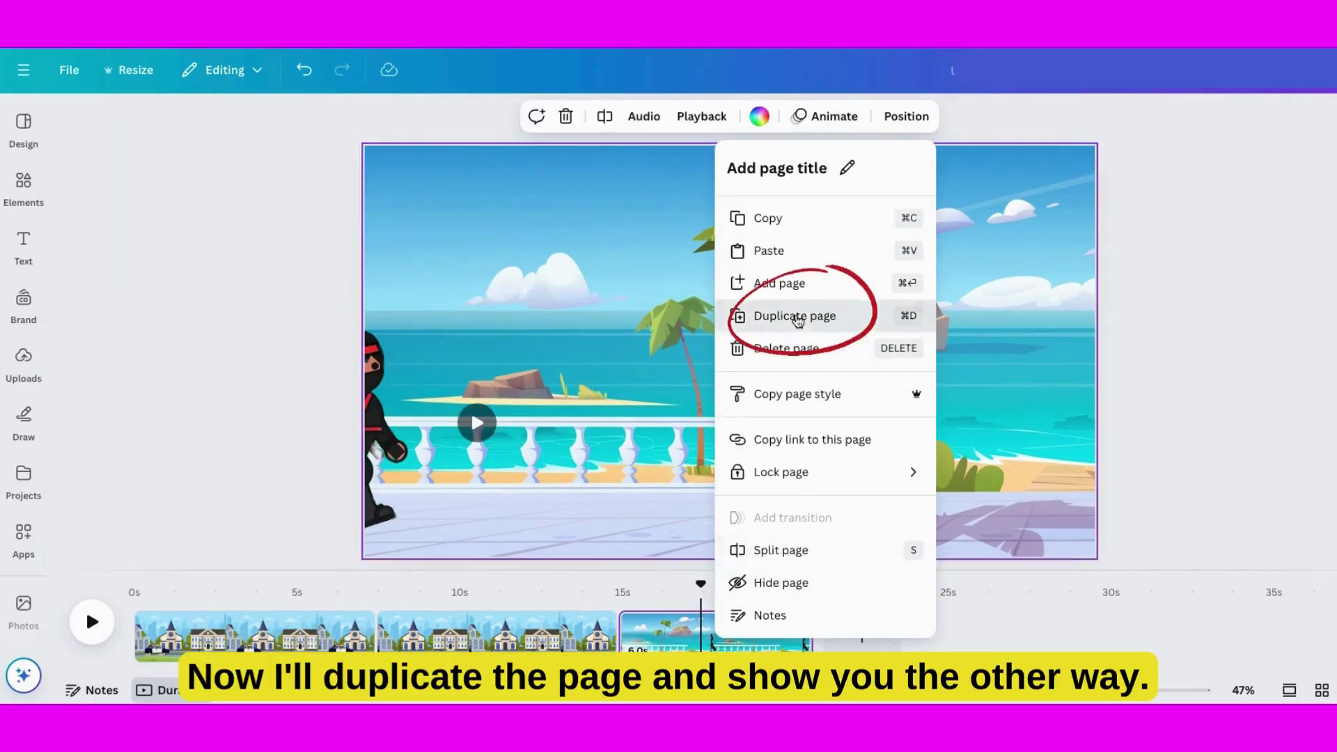
pyautogui.click(792, 316)
# Step: On the duplicated page, delete the ninja's motion path and move him back onto the scene
pyautogui.click(597, 428)
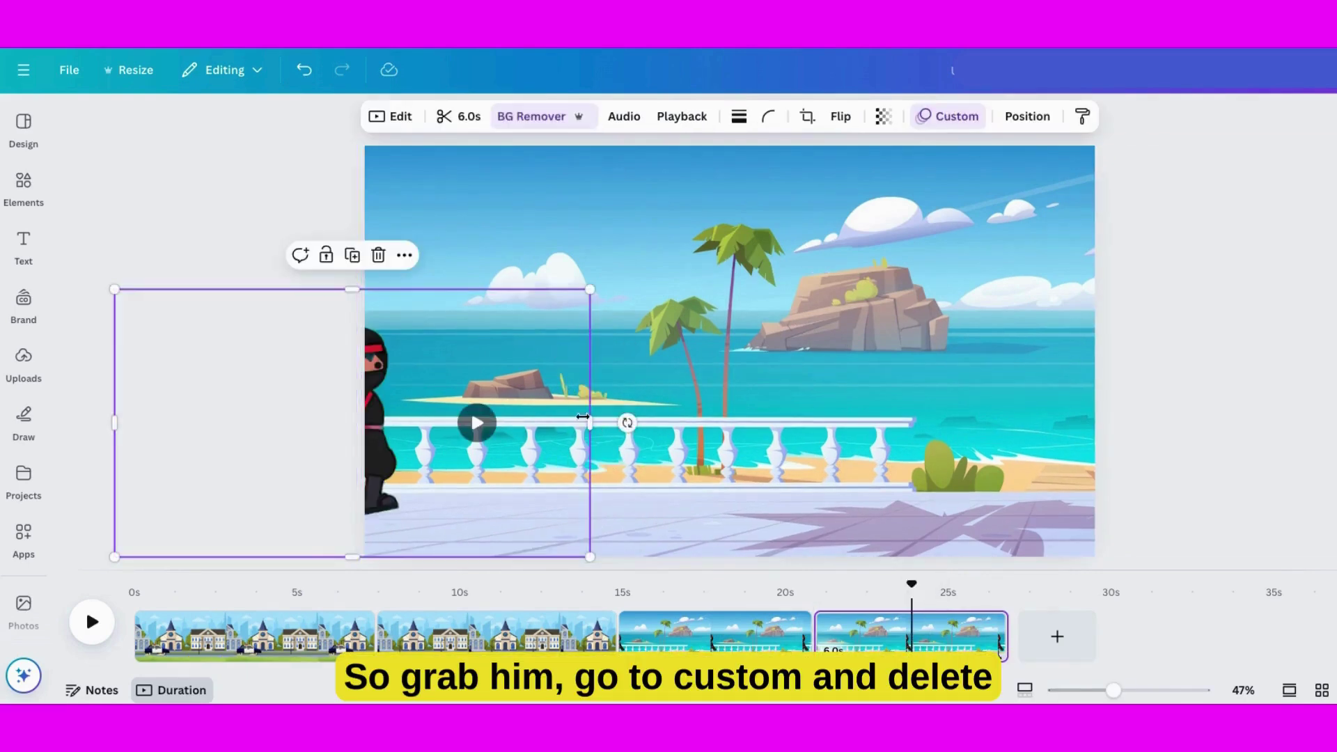
pyautogui.click(943, 120)
pyautogui.click(132, 669)
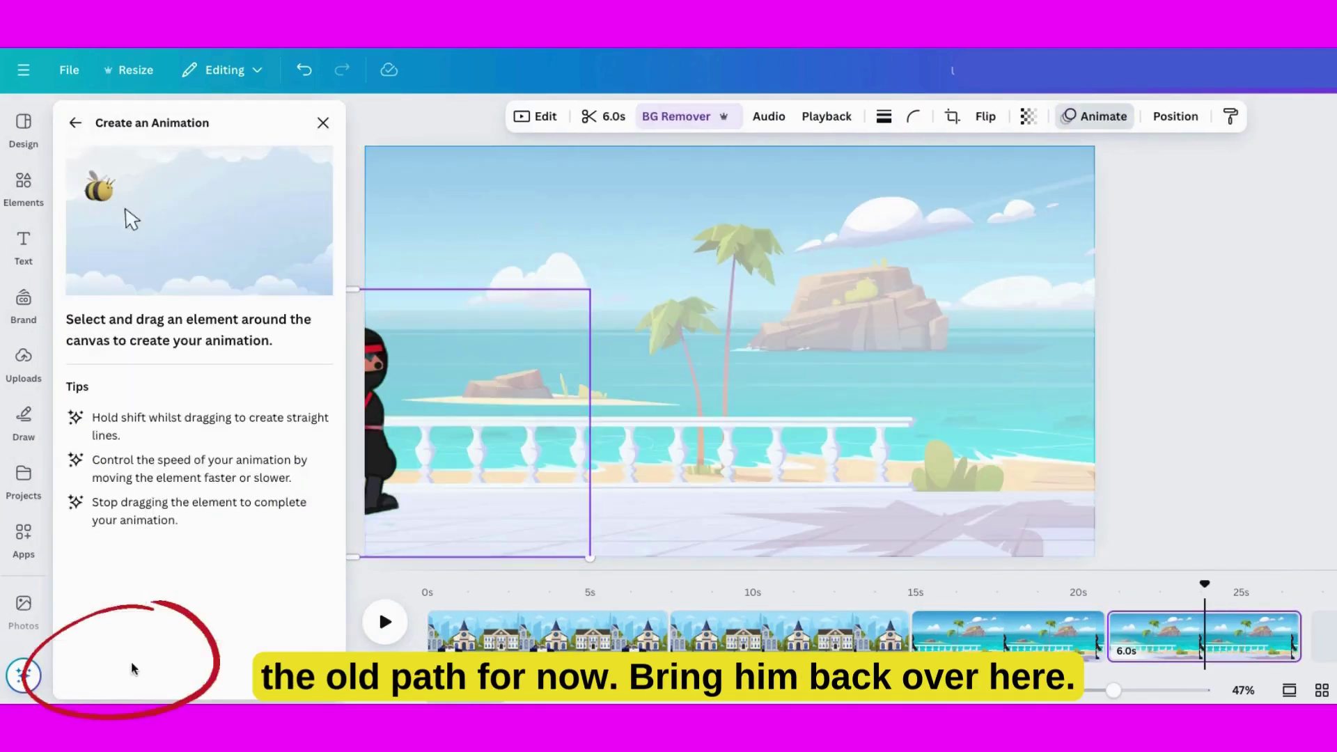
pyautogui.moveTo(385, 457); pyautogui.dragTo(446, 453)
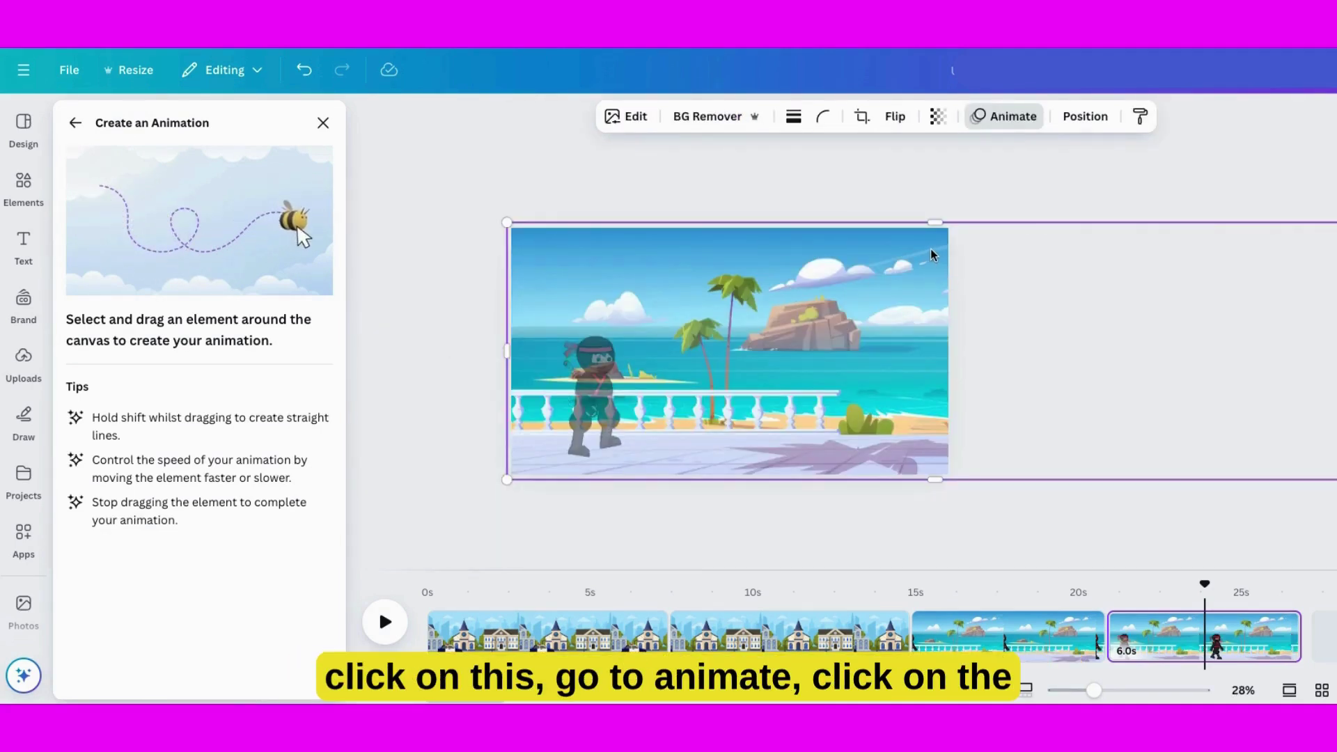
# Step: Animate the background sliding left on a custom path with the Steady movement style
pyautogui.moveTo(933, 255)
pyautogui.mouseDown()
pyautogui.moveTo(711, 255)
pyautogui.moveTo(469, 232)
pyautogui.mouseUp()
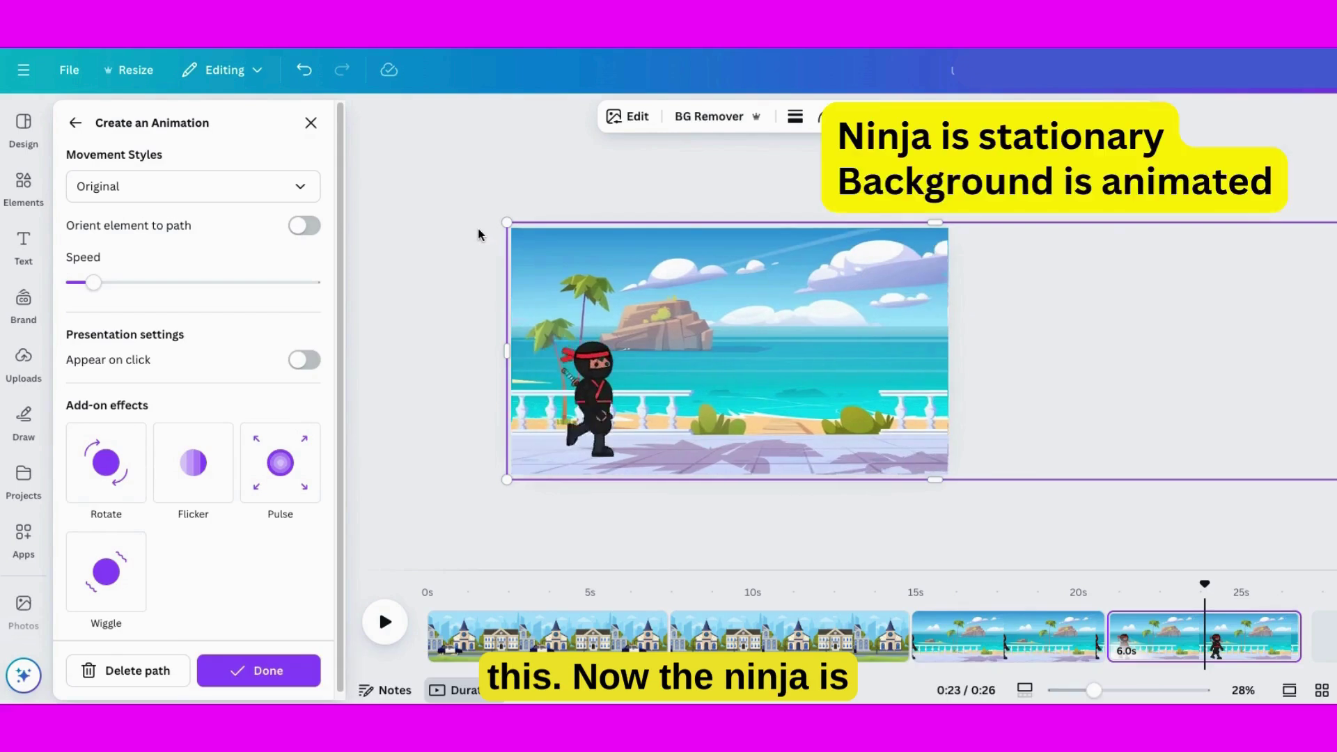
pyautogui.click(250, 189)
pyautogui.click(118, 300)
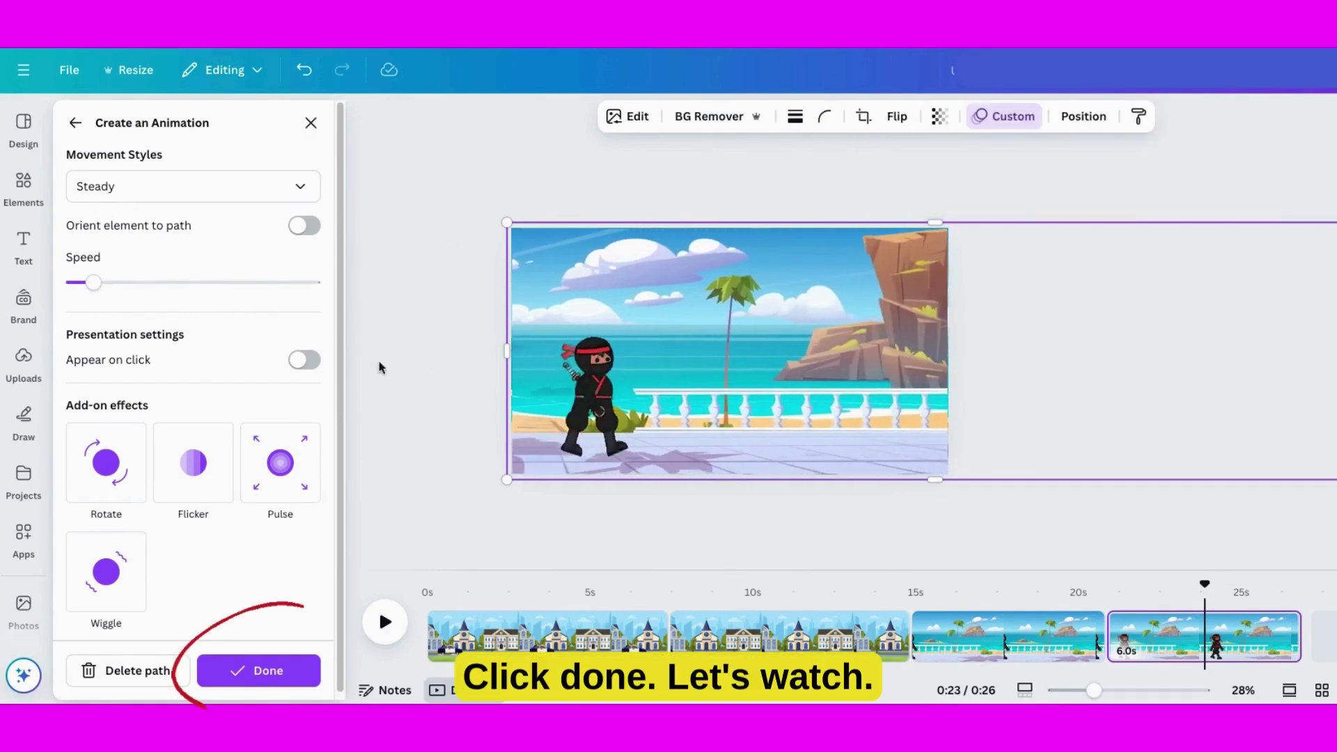
pyautogui.click(255, 671)
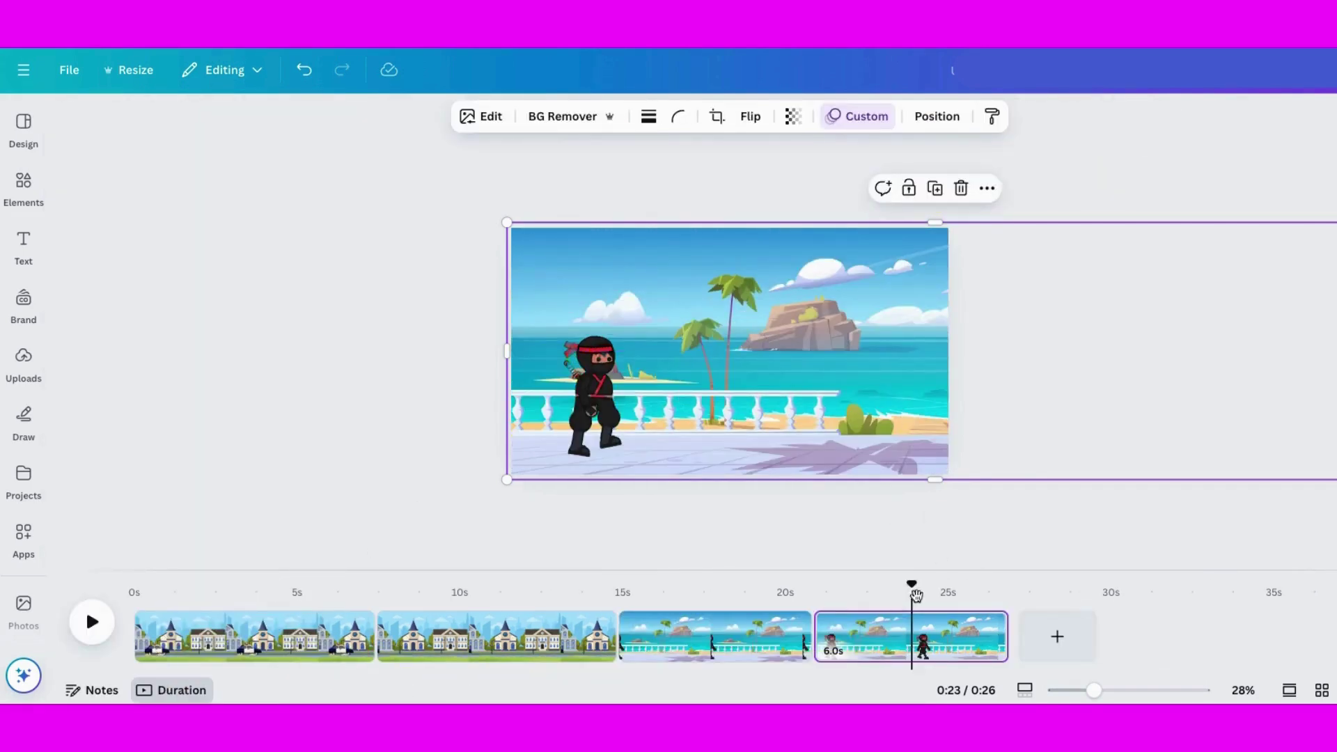